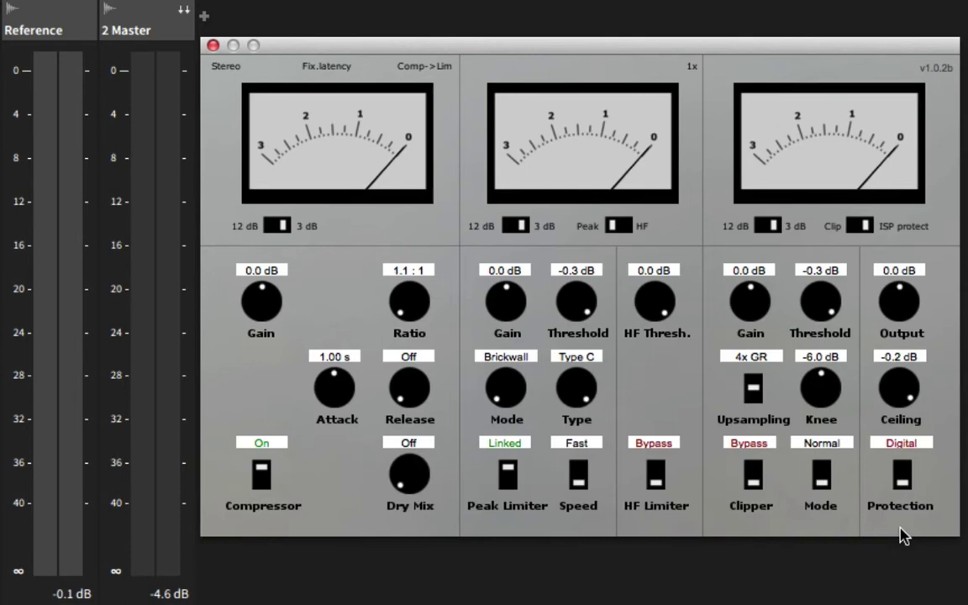
# Play the track with Digital protection and raise the output level to 9.8 dB, replaying a passage to hear it.
pyautogui.press('space')
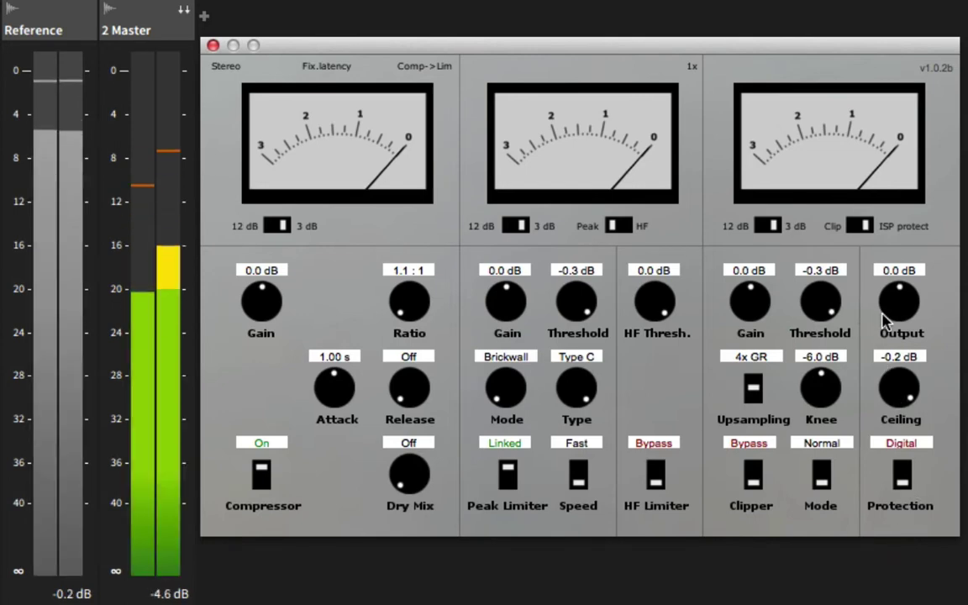
pyautogui.moveTo(890, 314); pyautogui.dragTo(904, 274)
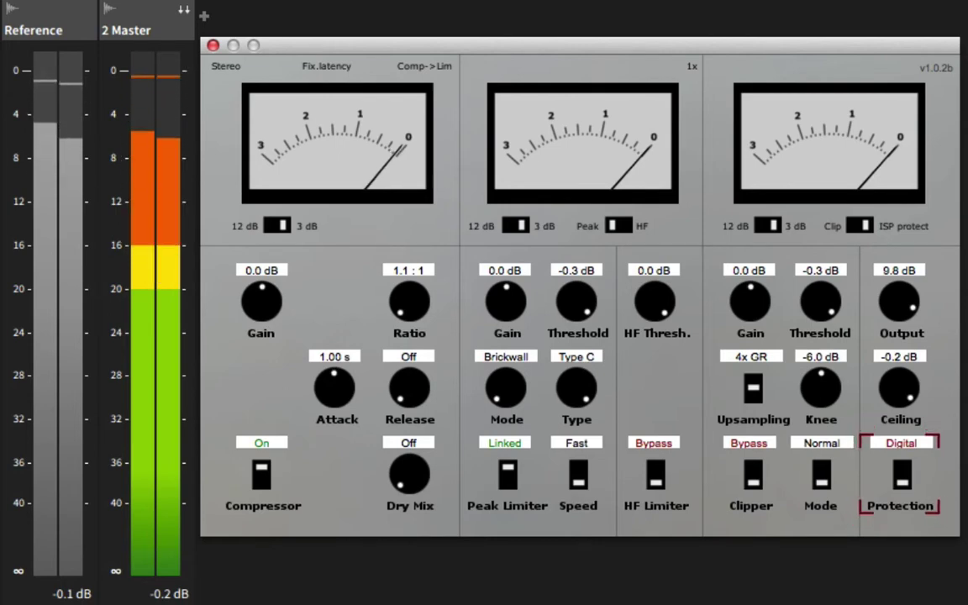
pyautogui.press('space')
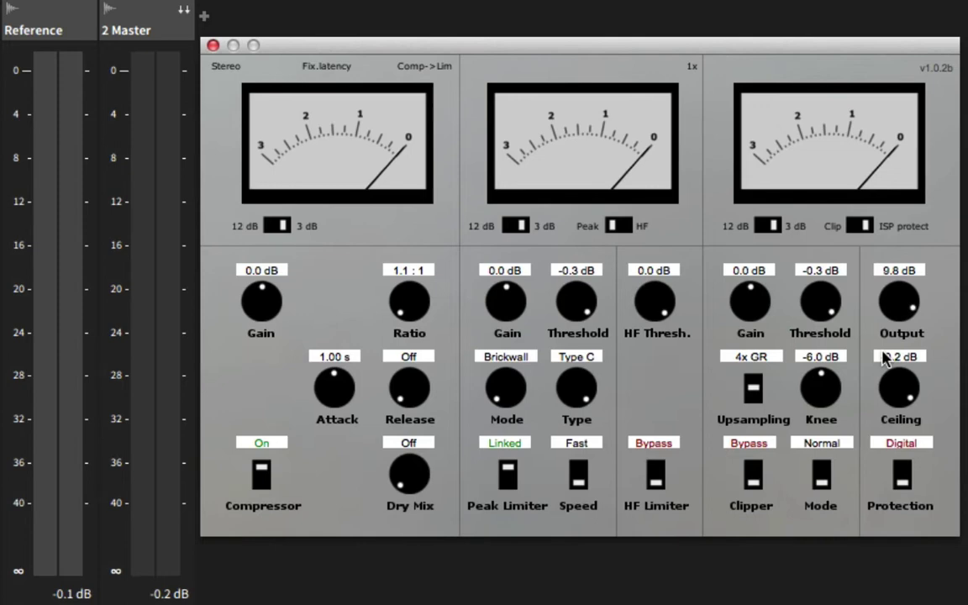
pyautogui.press('space')
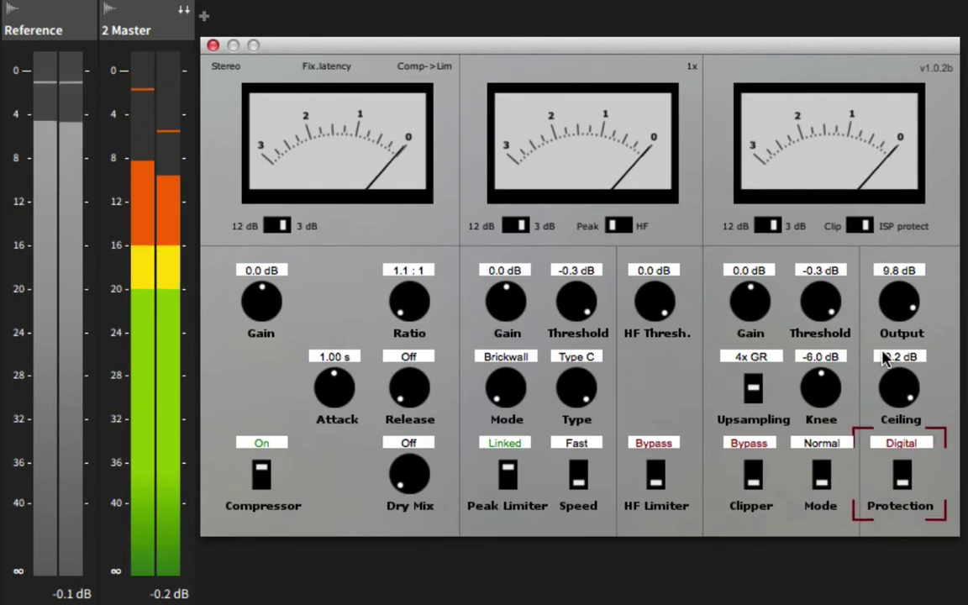
pyautogui.press('space')
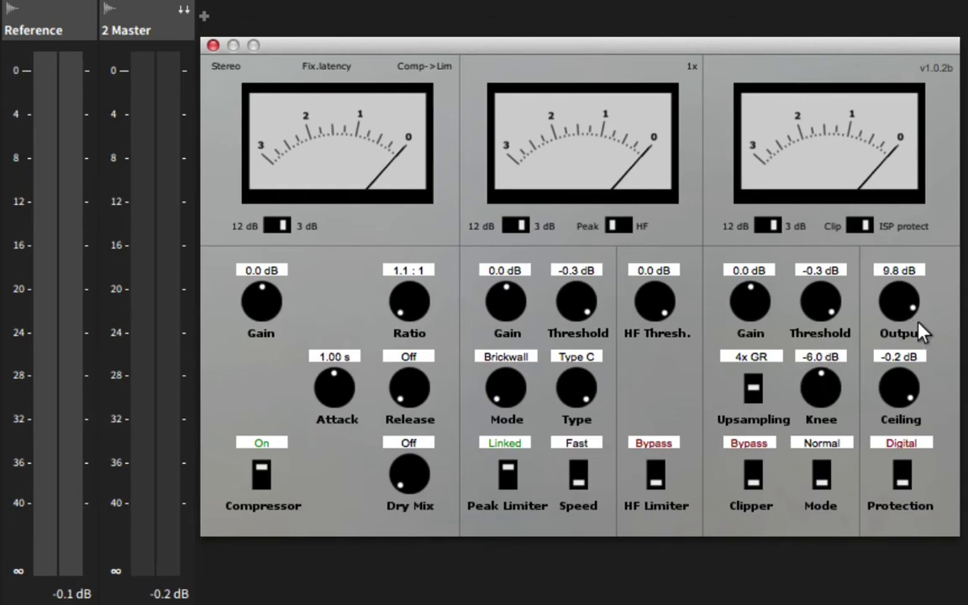
# Raise the output level to 12.0 dB during playback and stop the track.
pyautogui.press('space')
pyautogui.moveTo(854, 309); pyautogui.dragTo(919, 304)
pyautogui.press('space')
# Switch the output protection to ISP Fast and return the output level to 0.0 dB.
pyautogui.click(903, 478)
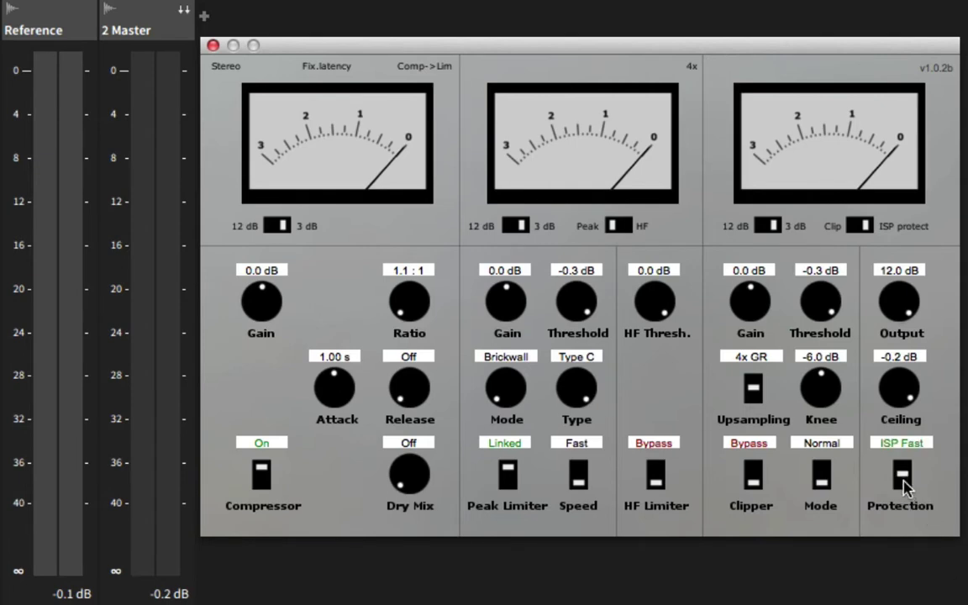
pyautogui.click(902, 478)
pyautogui.moveTo(883, 477)
pyautogui.mouseDown()
pyautogui.moveTo(945, 492)
pyautogui.moveTo(898, 479)
pyautogui.mouseUp()
pyautogui.click(901, 482)
pyautogui.click(902, 484)
pyautogui.click(903, 479)
pyautogui.moveTo(904, 309); pyautogui.dragTo(912, 424)
# Set the range of the clip and ISP protection meter to 12 dB.
pyautogui.click(769, 227)
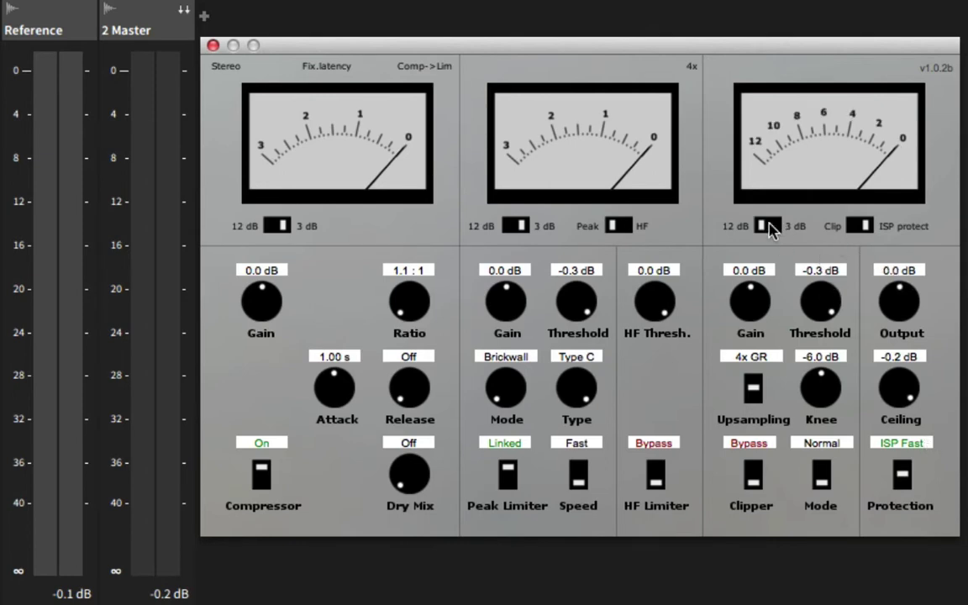
pyautogui.click(768, 227)
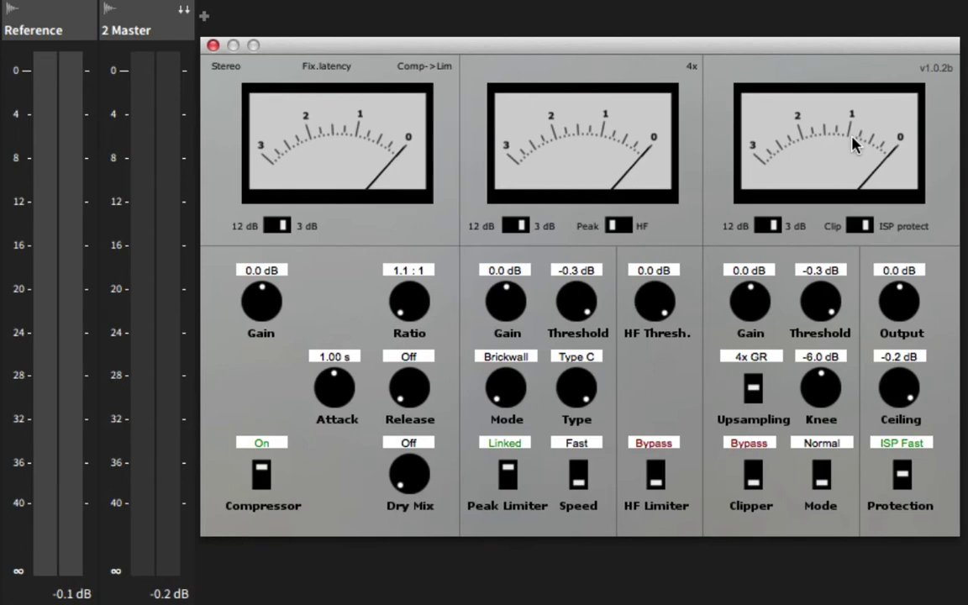
pyautogui.click(771, 227)
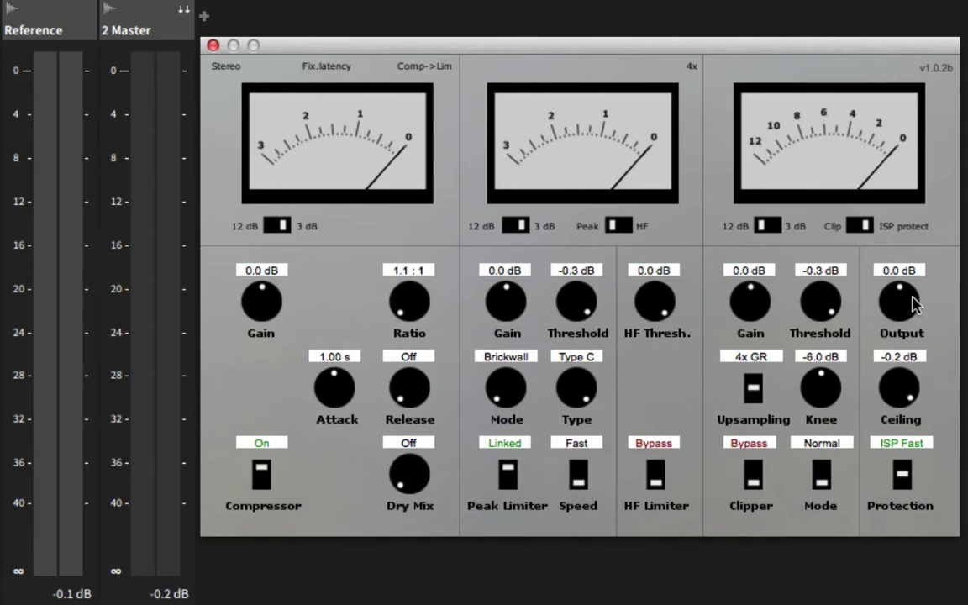
# Play the track through ISP Fast protection with the output raised to 9.4 dB and again at 12.0 dB.
pyautogui.press('space')
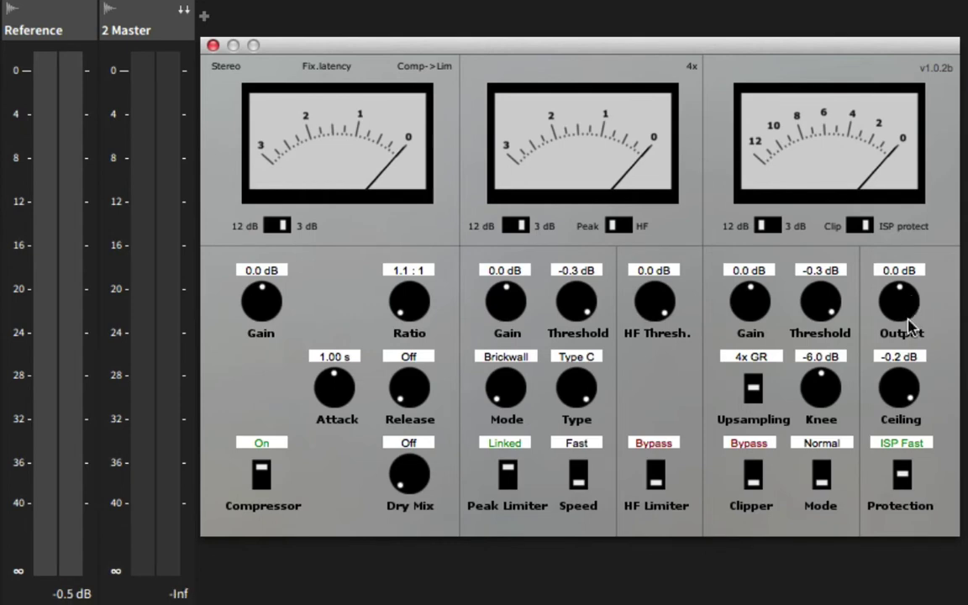
pyautogui.scroll(5, 913, 305)
pyautogui.moveTo(913, 306); pyautogui.dragTo(918, 239)
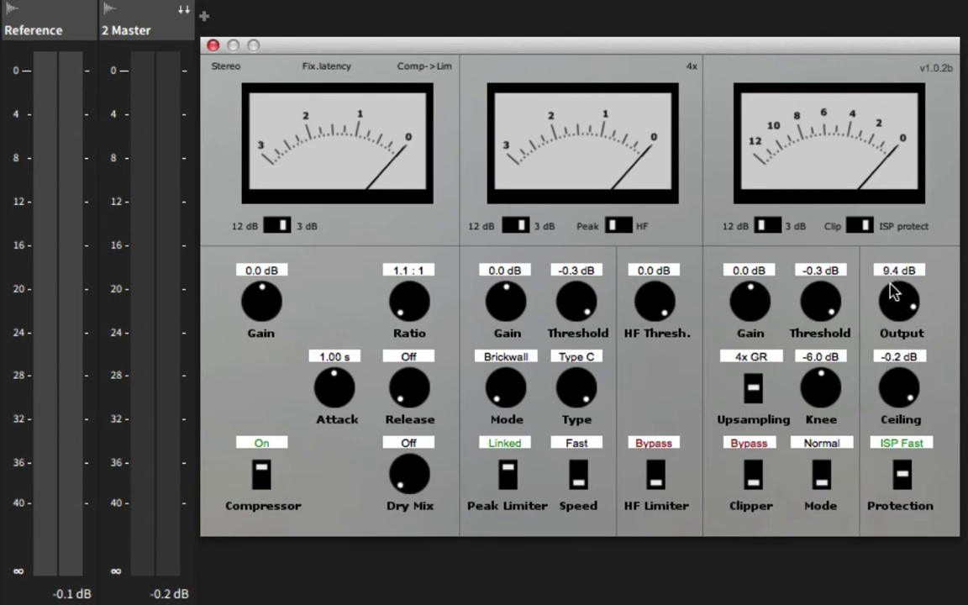
pyautogui.moveTo(901, 307); pyautogui.dragTo(950, 173)
pyautogui.press('space')
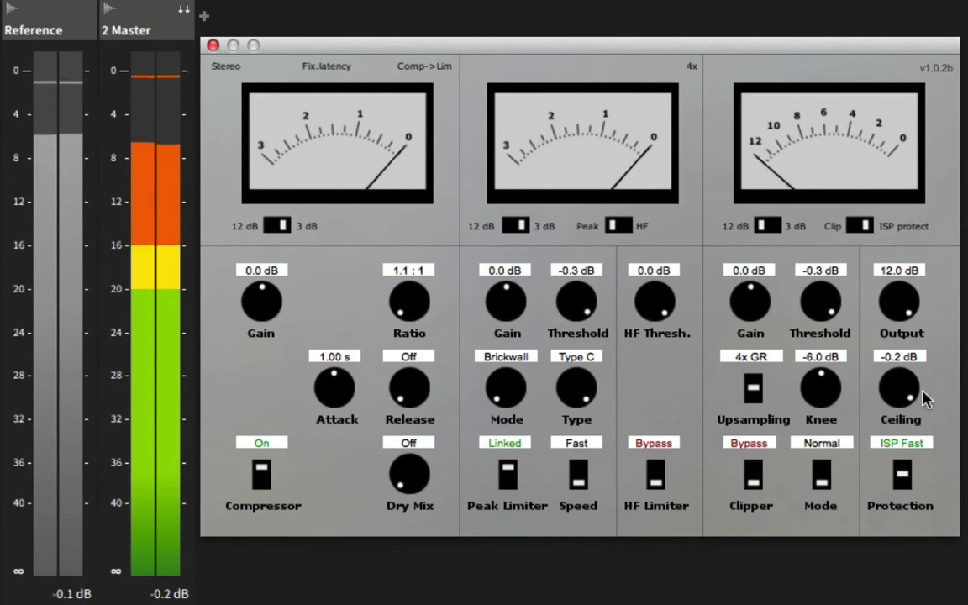
# Audition the ISP Precise protection at 12.0 dB output and switch back to ISP Fast.
pyautogui.click(903, 475)
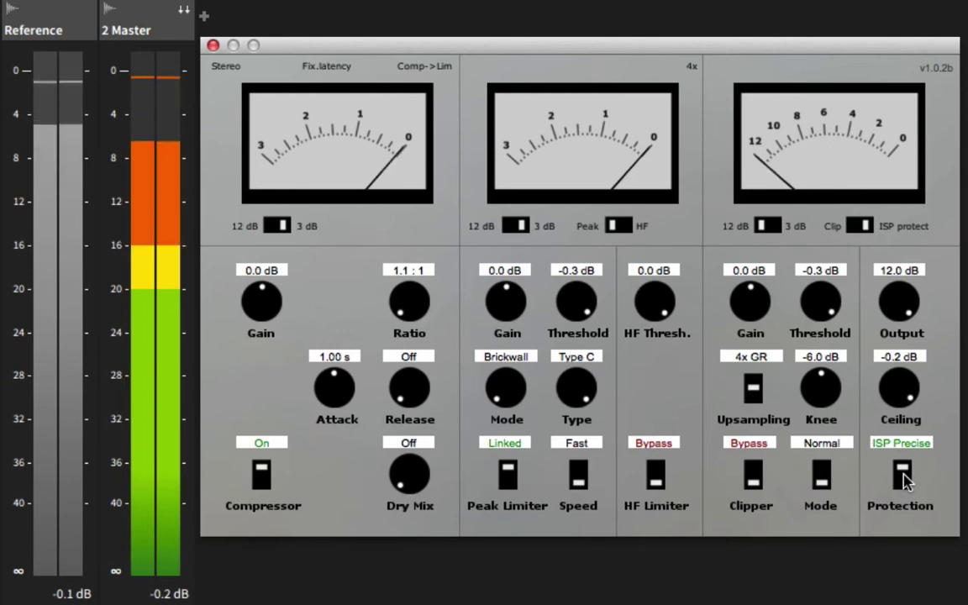
pyautogui.press('space')
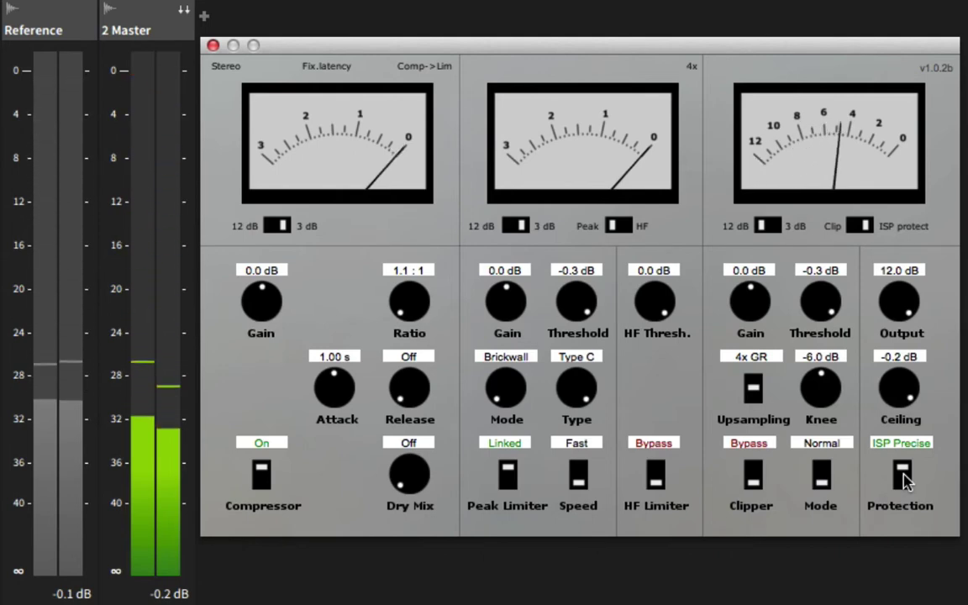
pyautogui.click(904, 477)
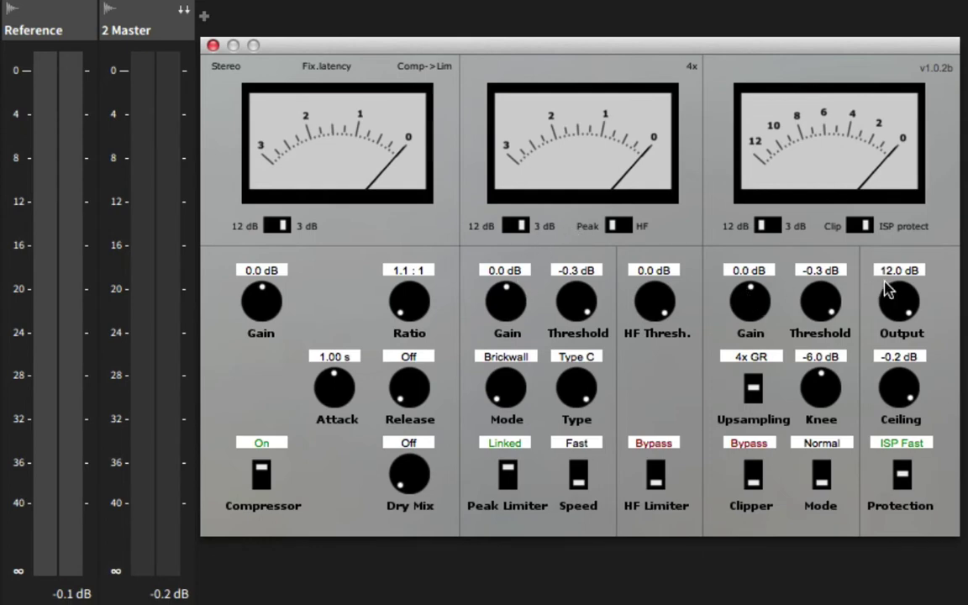
# Lower the output level to 0.0 dB and raise it gradually to 8.5 dB while the track plays.
pyautogui.moveTo(893, 301); pyautogui.dragTo(912, 416)
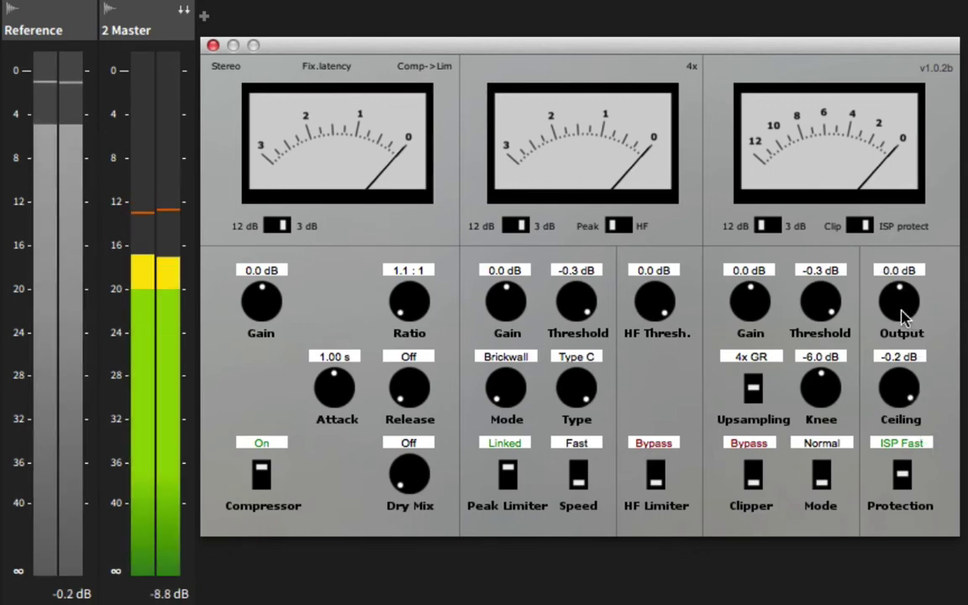
pyautogui.moveTo(903, 314); pyautogui.dragTo(906, 256)
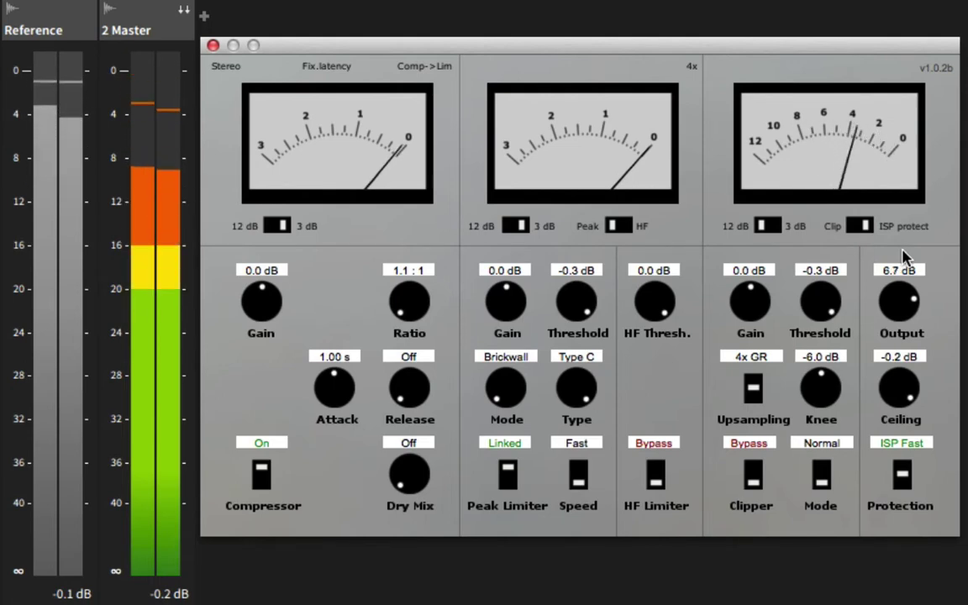
pyautogui.moveTo(906, 256); pyautogui.dragTo(908, 244)
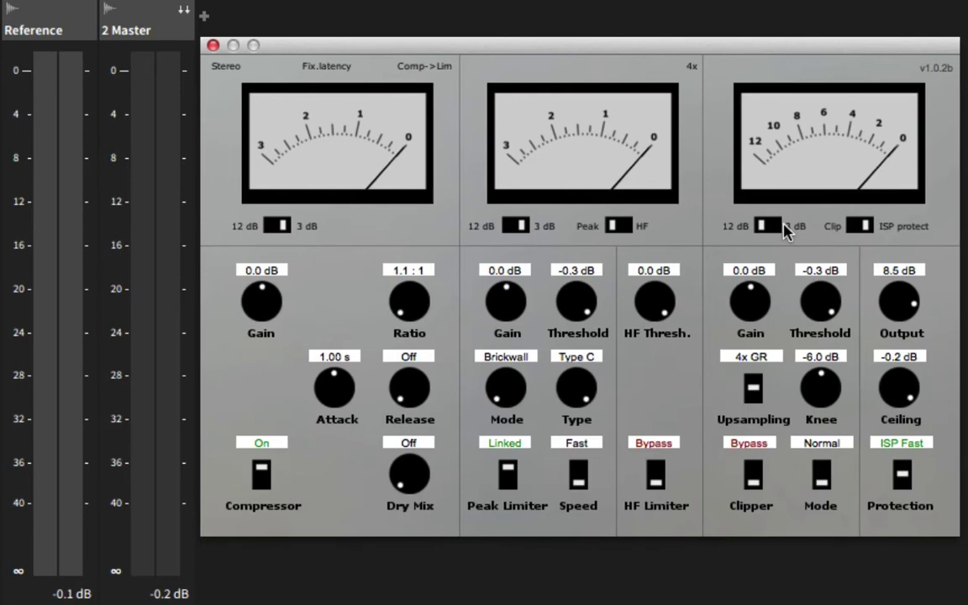
# Compare the Digital, ISP Fast and ISP Precise protection modes at 8.5 dB output during playback.
pyautogui.click(903, 480)
pyautogui.press('space')
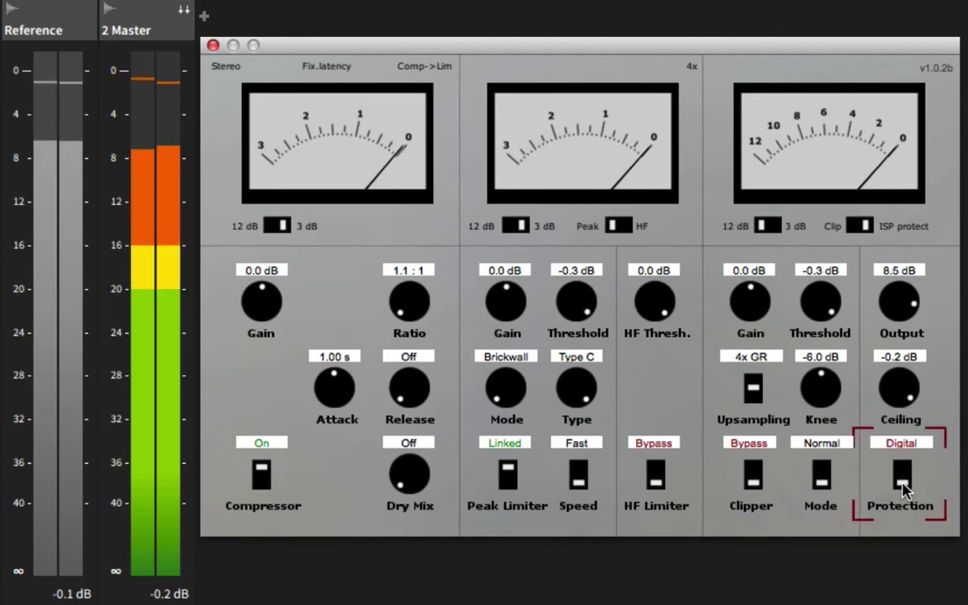
pyautogui.click(904, 491)
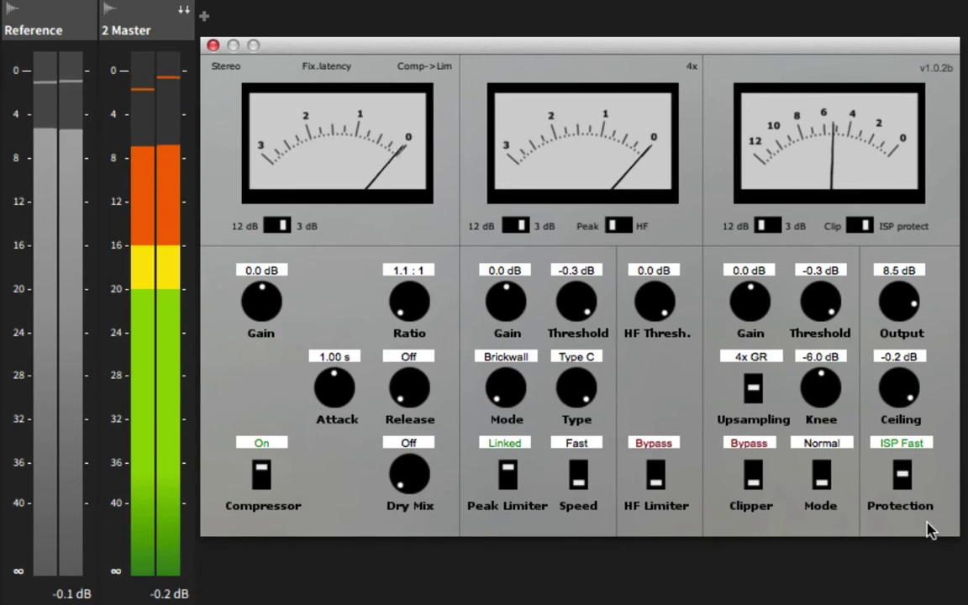
pyautogui.click(901, 476)
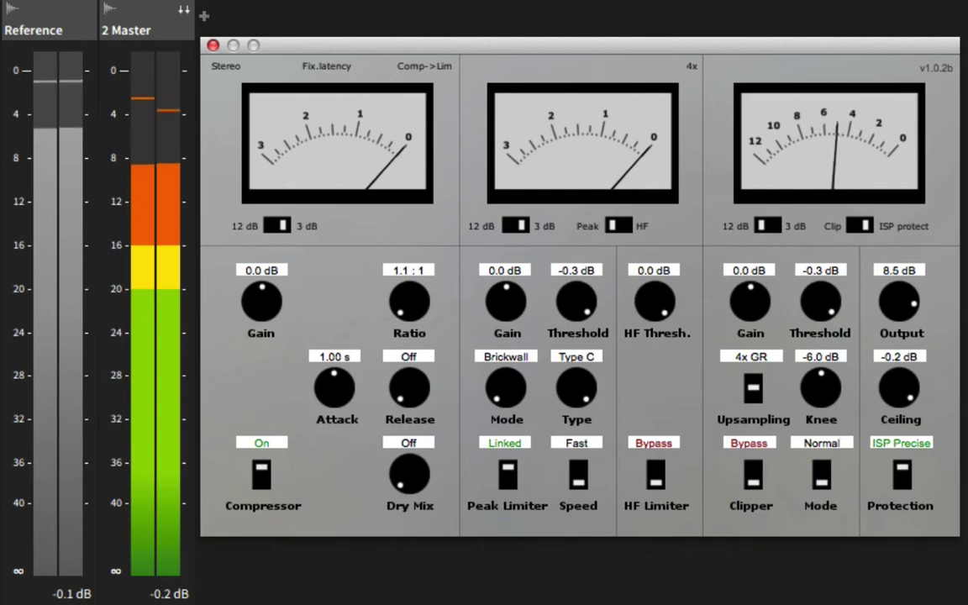
pyautogui.click(903, 476)
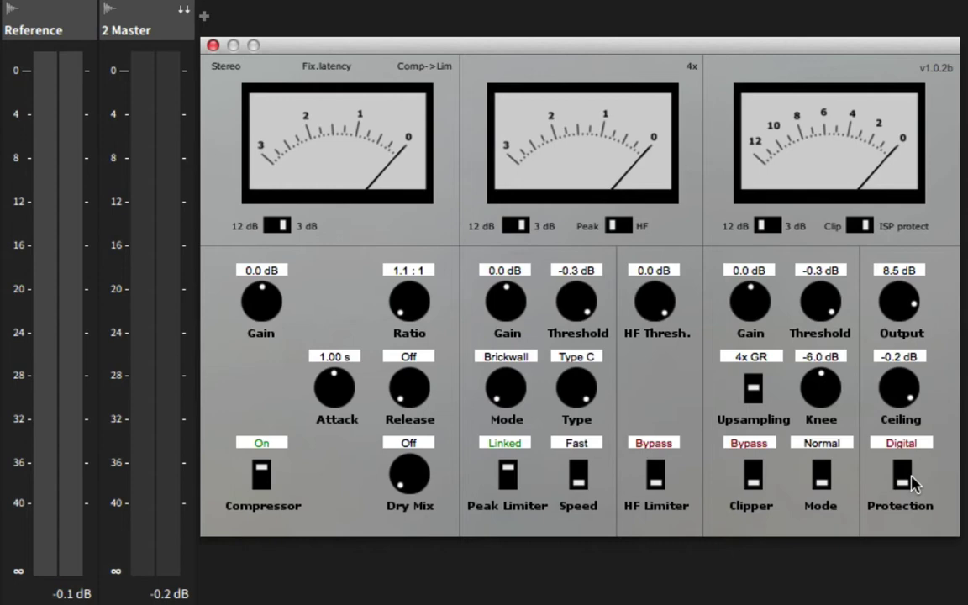
# Leave the protection on Digital after cycling its modes and return the output level to 0.0 dB.
pyautogui.click(903, 476)
pyautogui.click(902, 477)
pyautogui.moveTo(908, 301); pyautogui.dragTo(917, 399)
# Try lower clipper threshold values such as -1.1 dB and set the threshold to -0.2 dB.
pyautogui.scroll(-1, 832, 324)
pyautogui.scroll(-7, 832, 320)
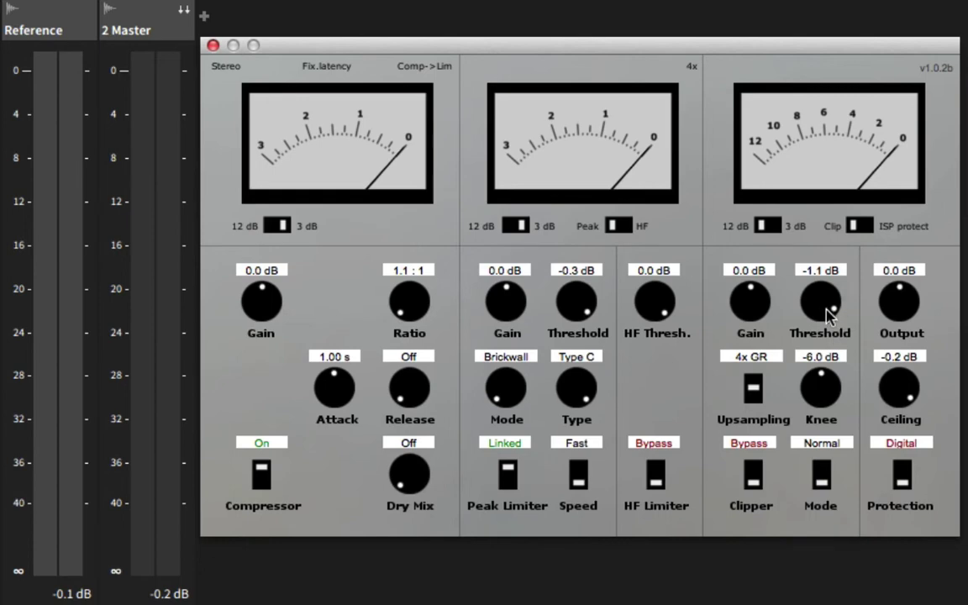
pyautogui.scroll(2, 830, 311)
pyautogui.scroll(-1, 830, 312)
pyautogui.scroll(8, 835, 305)
# Turn on the clipper and cycle its mode through Multiband back to Normal.
pyautogui.click(755, 479)
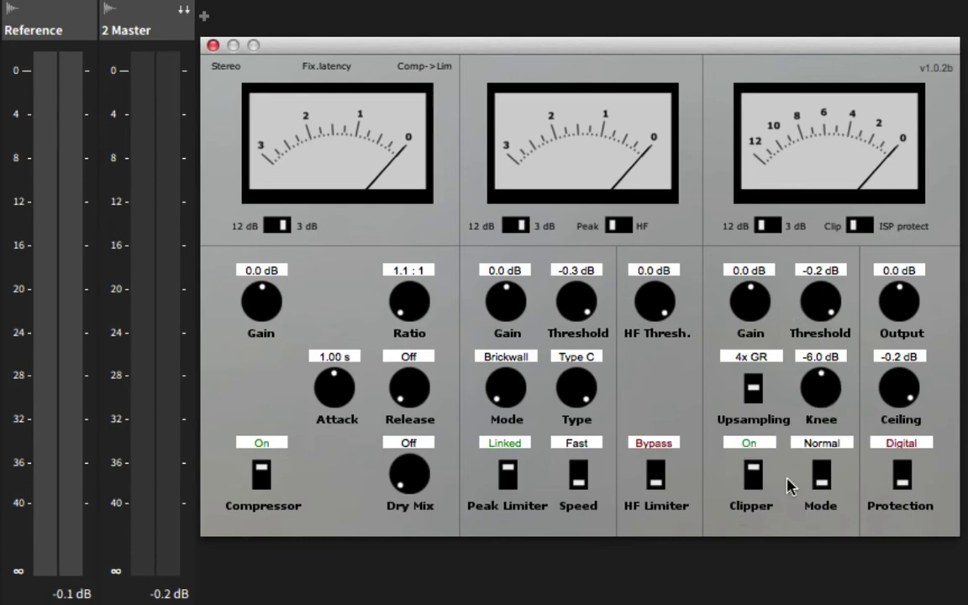
pyautogui.click(821, 479)
pyautogui.click(820, 481)
pyautogui.click(820, 481)
pyautogui.click(820, 481)
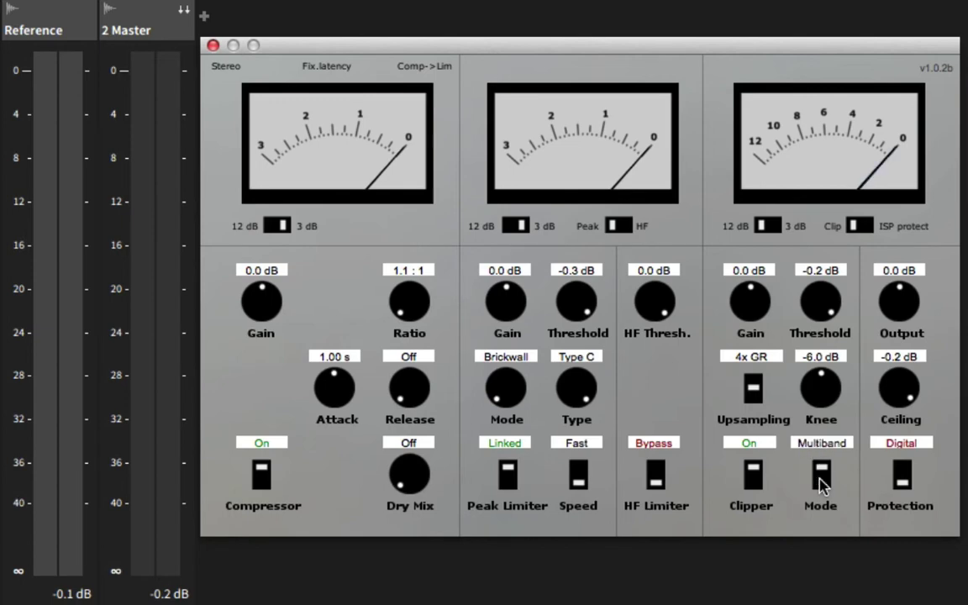
pyautogui.click(821, 481)
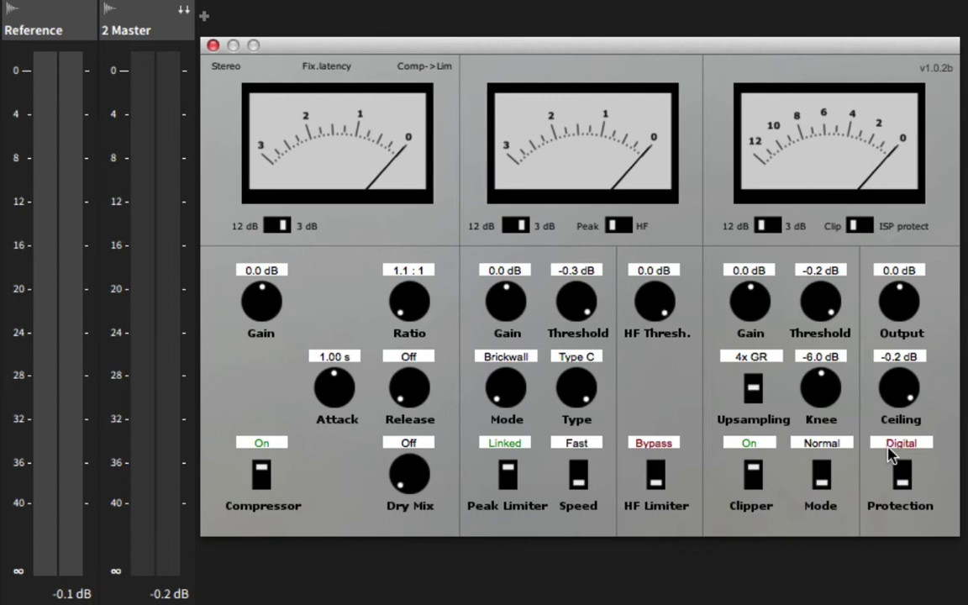
# Raise the clipper gain to 11.3 dB during playback and set the output protection to ISP Fast.
pyautogui.press('space')
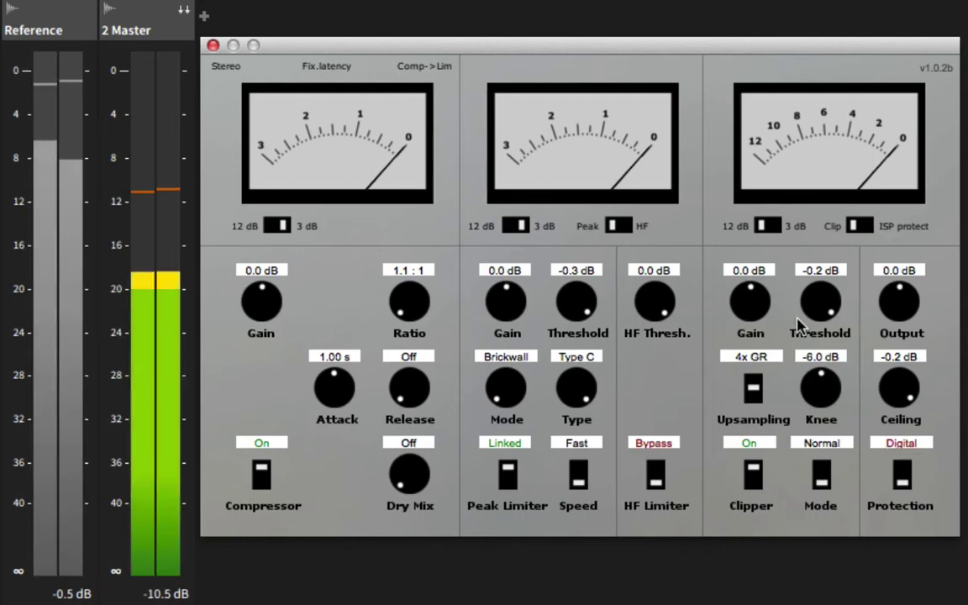
pyautogui.moveTo(767, 317); pyautogui.dragTo(806, 255)
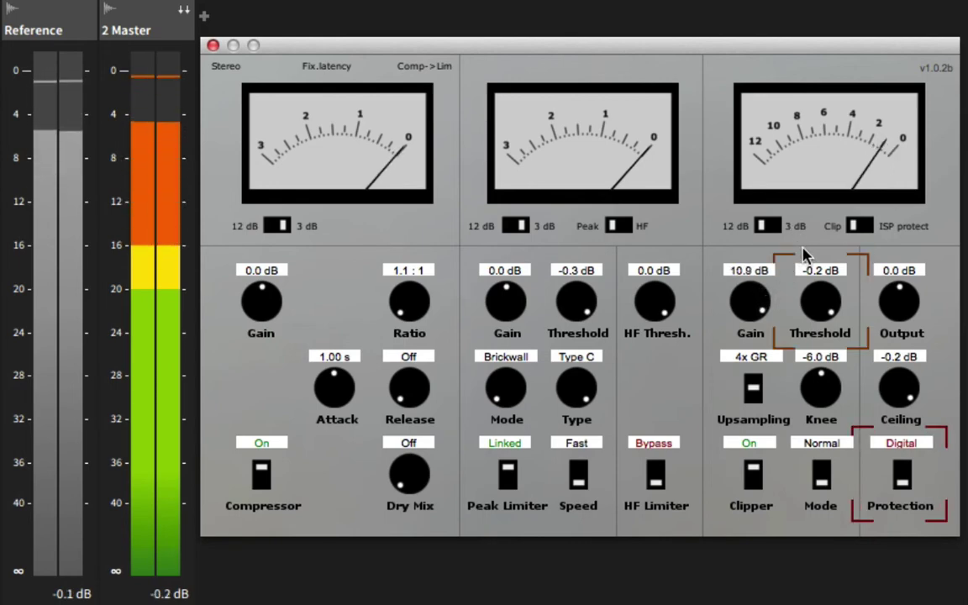
pyautogui.click(905, 480)
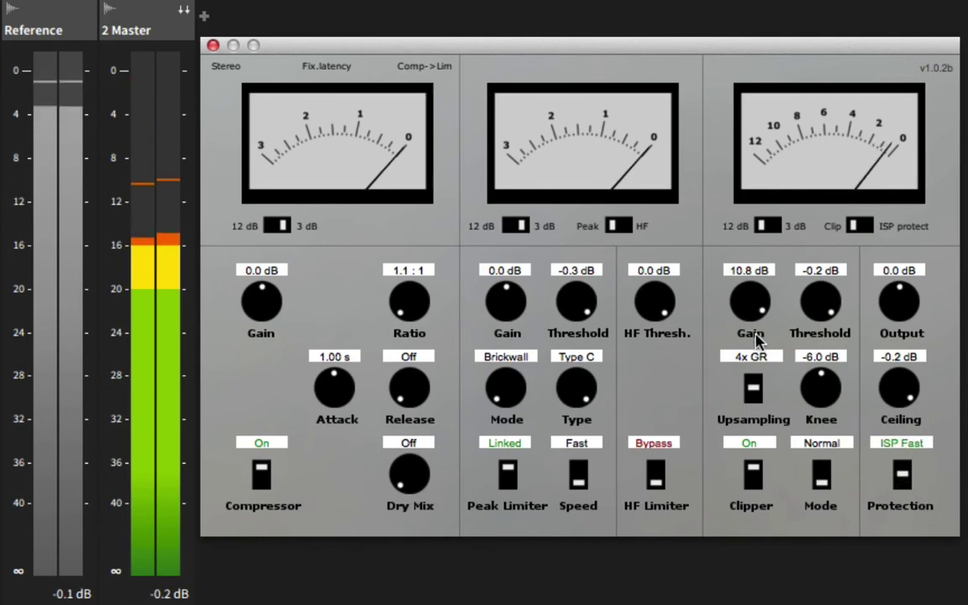
pyautogui.moveTo(754, 315); pyautogui.dragTo(760, 317)
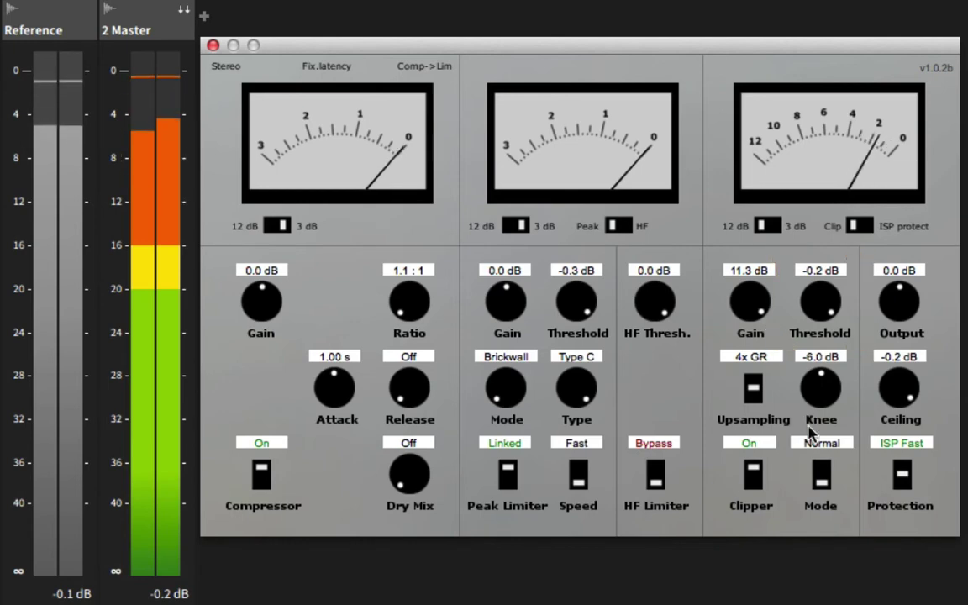
# Set the clipper knee to -10.8 dB while the track plays, keeping upsampling at 4x GR.
pyautogui.moveTo(811, 382); pyautogui.dragTo(821, 493)
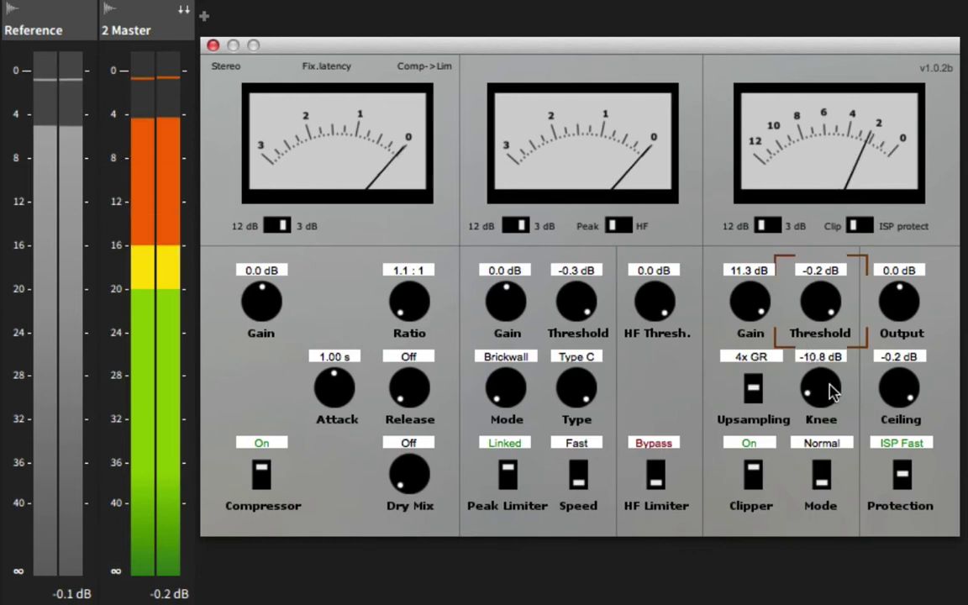
pyautogui.click(761, 394)
pyautogui.click(755, 392)
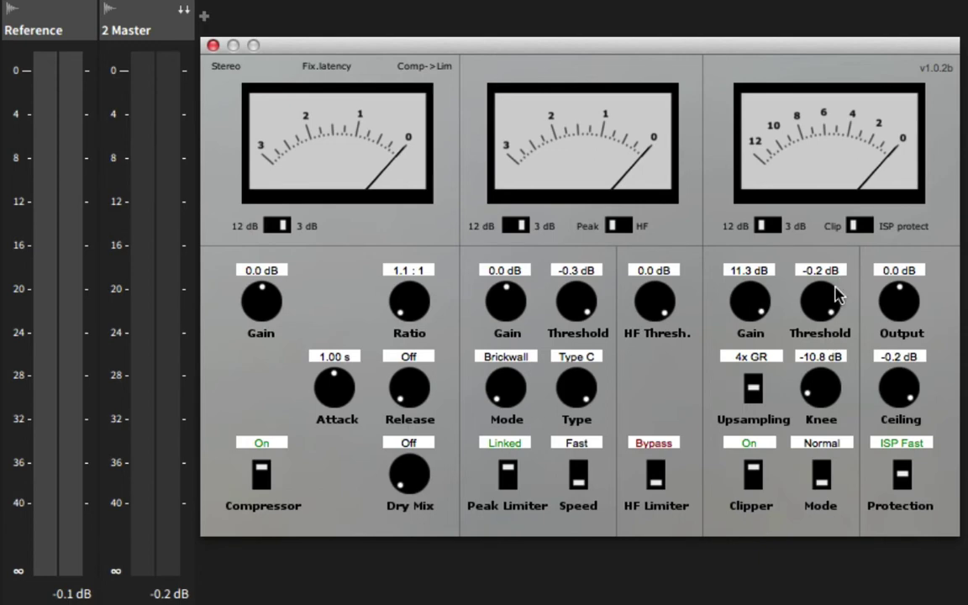
# Lower the clipper threshold to -4.9 dB and try the knee at 0.0 dB before setting it to -12.0 dB.
pyautogui.moveTo(828, 353); pyautogui.dragTo(817, 386)
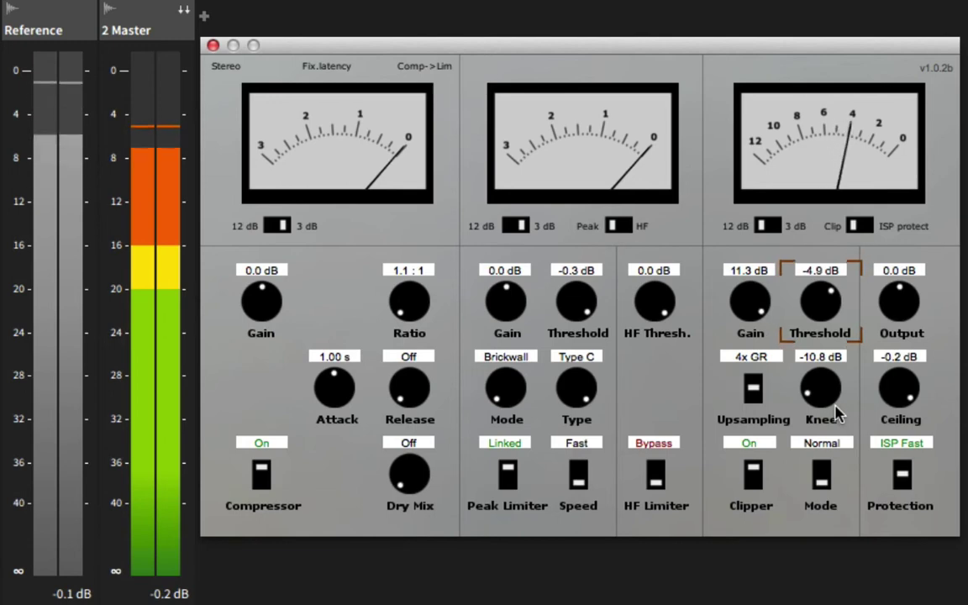
pyautogui.doubleClick(838, 393)
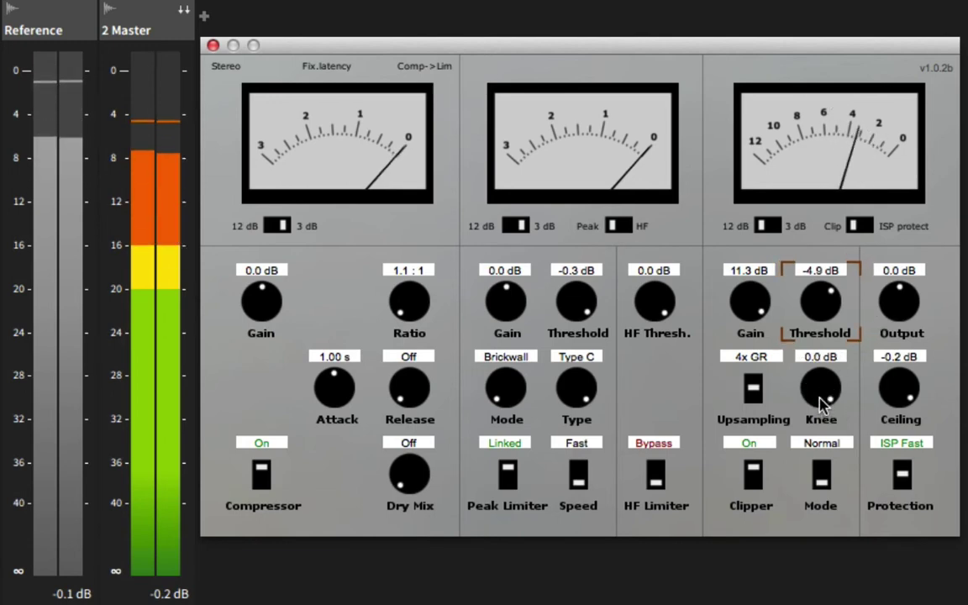
pyautogui.moveTo(823, 403); pyautogui.dragTo(817, 445)
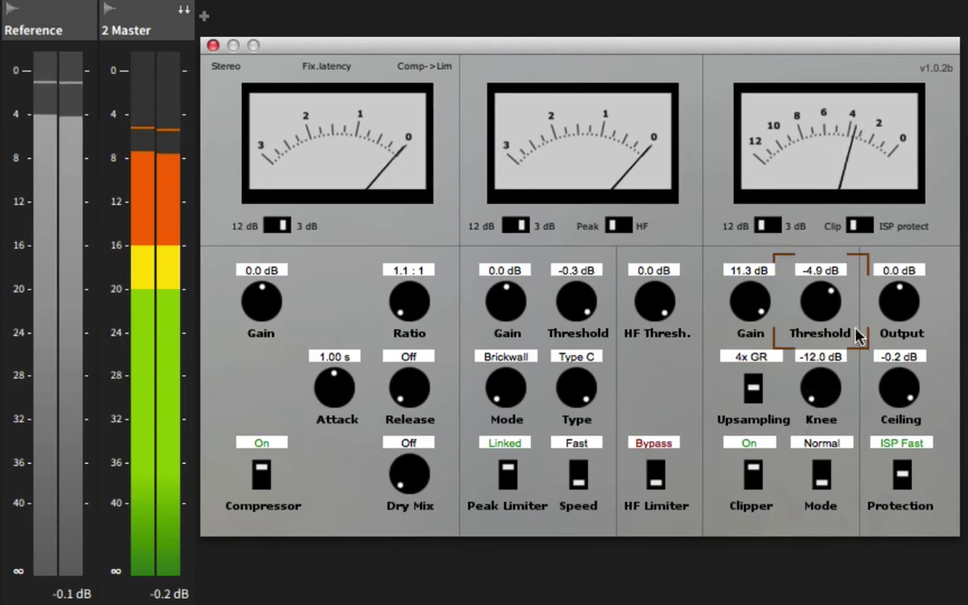
# Stop playback, set the clipper knee to -6.4 dB, and restart the track.
pyautogui.press('space')
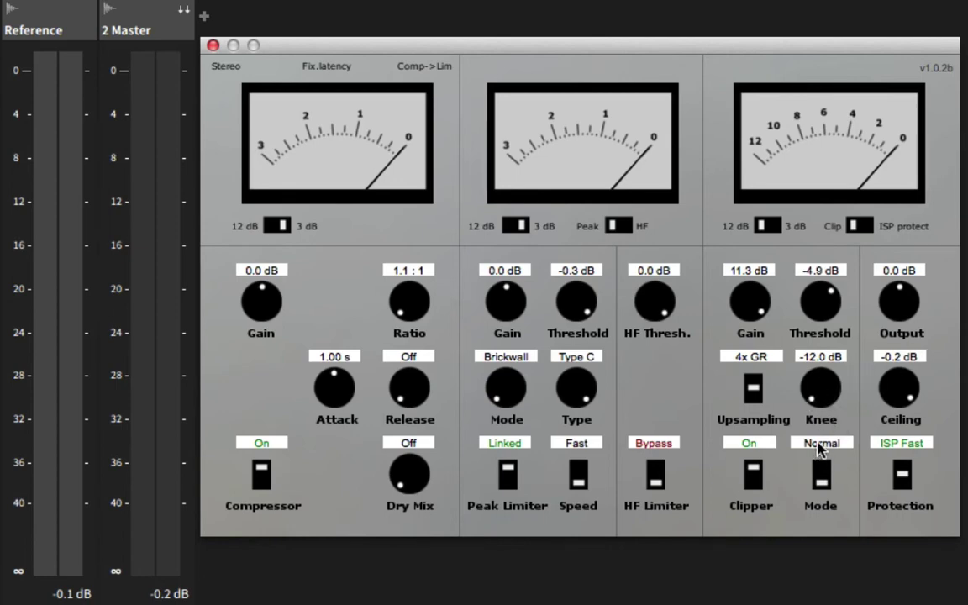
pyautogui.moveTo(837, 406); pyautogui.dragTo(843, 277)
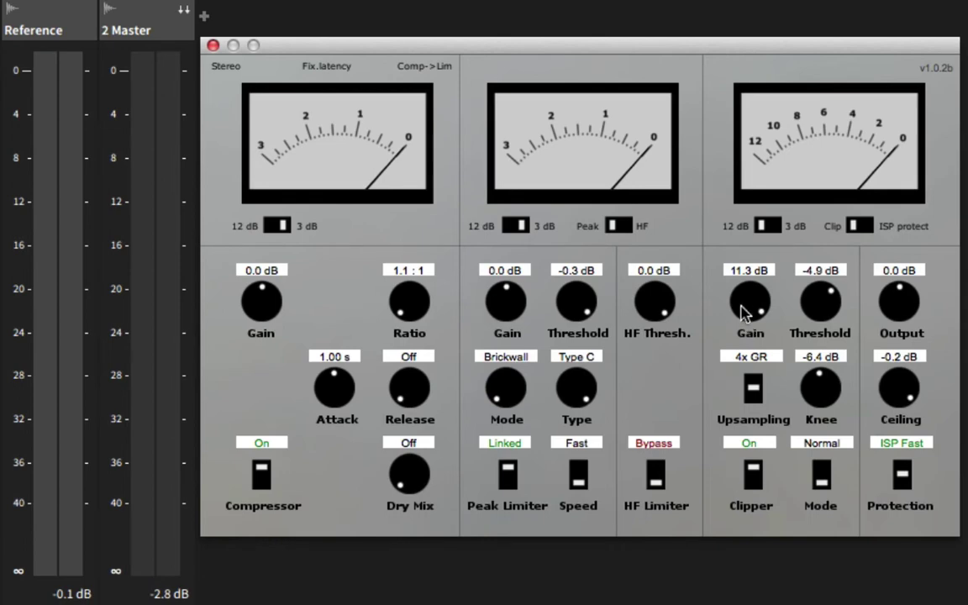
pyautogui.press('space')
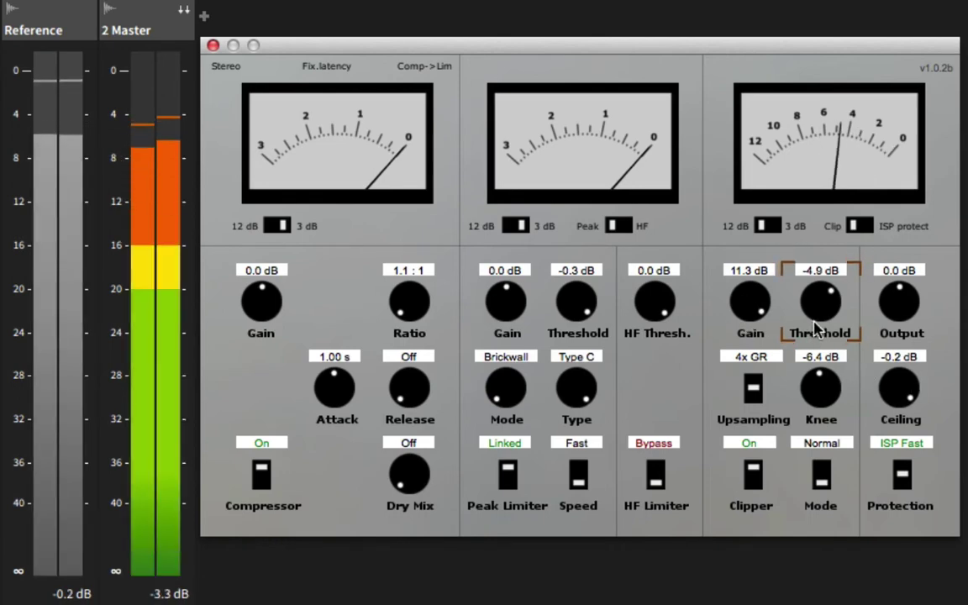
# Raise the clipper threshold to -1.1 dB during playback, with the clipper gain at 10.1 dB and the knee at -10.0 dB.
pyautogui.moveTo(819, 332); pyautogui.dragTo(820, 292)
pyautogui.moveTo(820, 385); pyautogui.dragTo(835, 430)
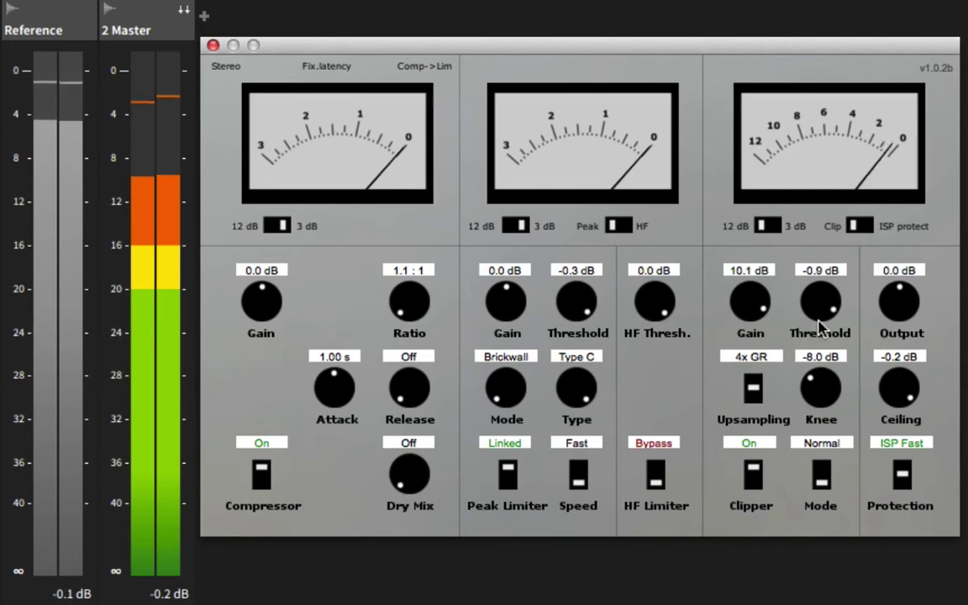
pyautogui.moveTo(812, 313); pyautogui.dragTo(813, 311)
pyautogui.moveTo(821, 385)
pyautogui.mouseDown()
pyautogui.moveTo(831, 414)
pyautogui.moveTo(832, 394)
pyautogui.mouseUp()
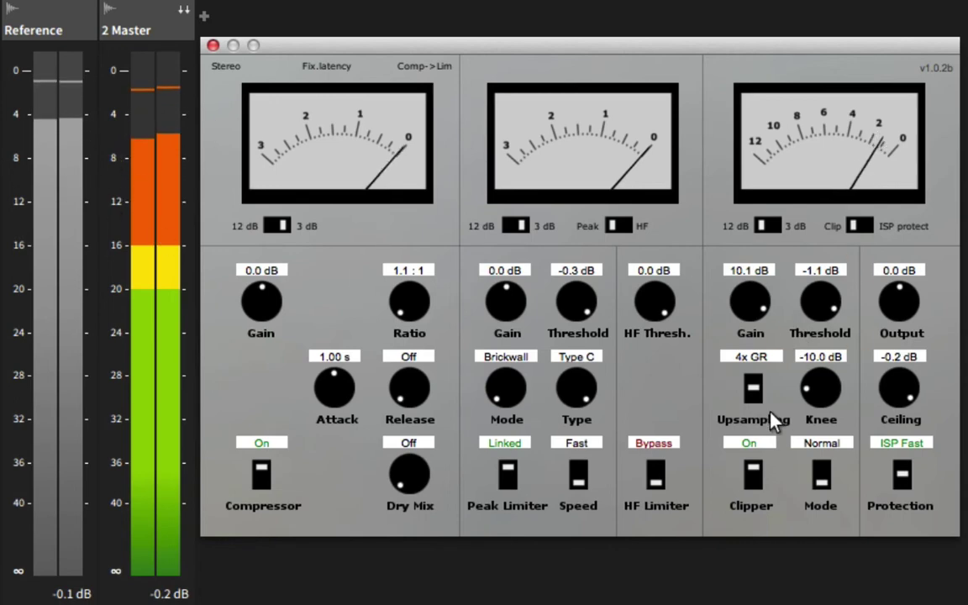
pyautogui.moveTo(814, 391)
pyautogui.mouseDown()
pyautogui.moveTo(822, 432)
pyautogui.moveTo(825, 397)
pyautogui.mouseUp()
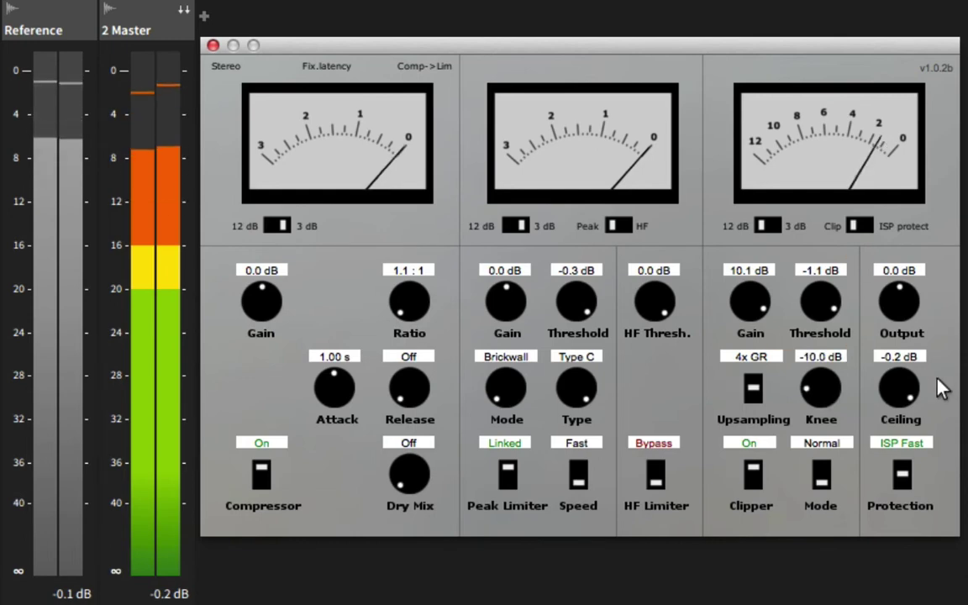
# Try the output at 4.3 dB, bypass the clipper with its knee at -10.3 dB, and return the output to 0.0 dB.
pyautogui.moveTo(904, 324); pyautogui.dragTo(908, 294)
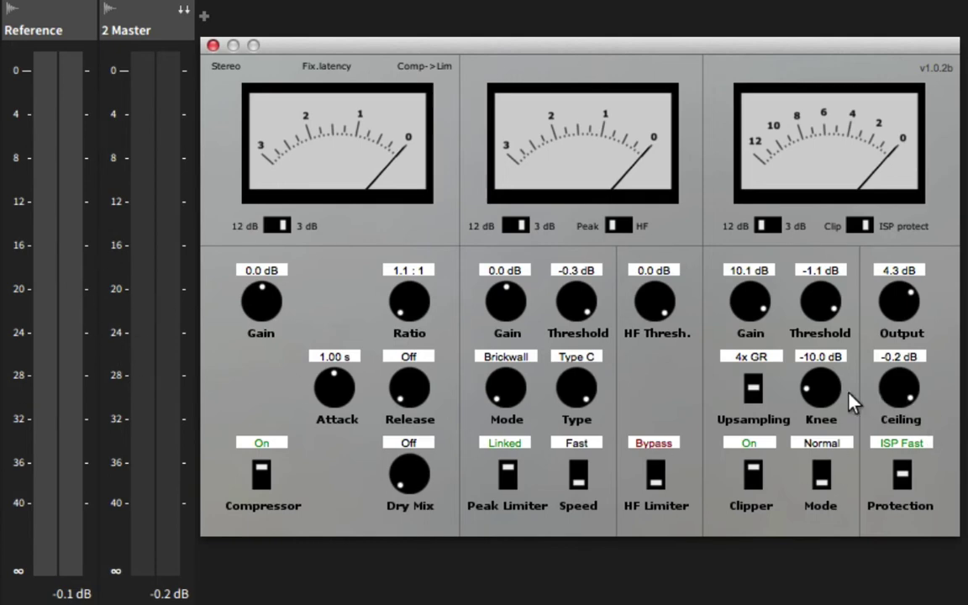
pyautogui.scroll(-1, 841, 412)
pyautogui.click(753, 476)
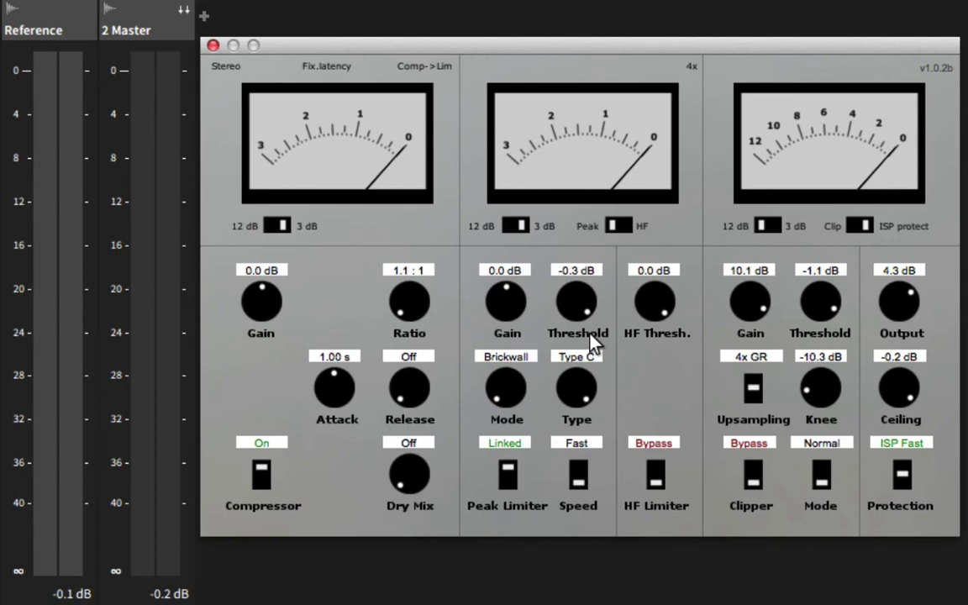
pyautogui.moveTo(901, 273); pyautogui.dragTo(910, 369)
# Step through the peak limiter's modes and try the 1/3 speed, returning to Brickwall and Fast.
pyautogui.moveTo(518, 369); pyautogui.dragTo(532, 389)
pyautogui.scroll(-3, 912, 317)
pyautogui.scroll(-2, 915, 324)
pyautogui.scroll(6, 914, 324)
pyautogui.click(579, 485)
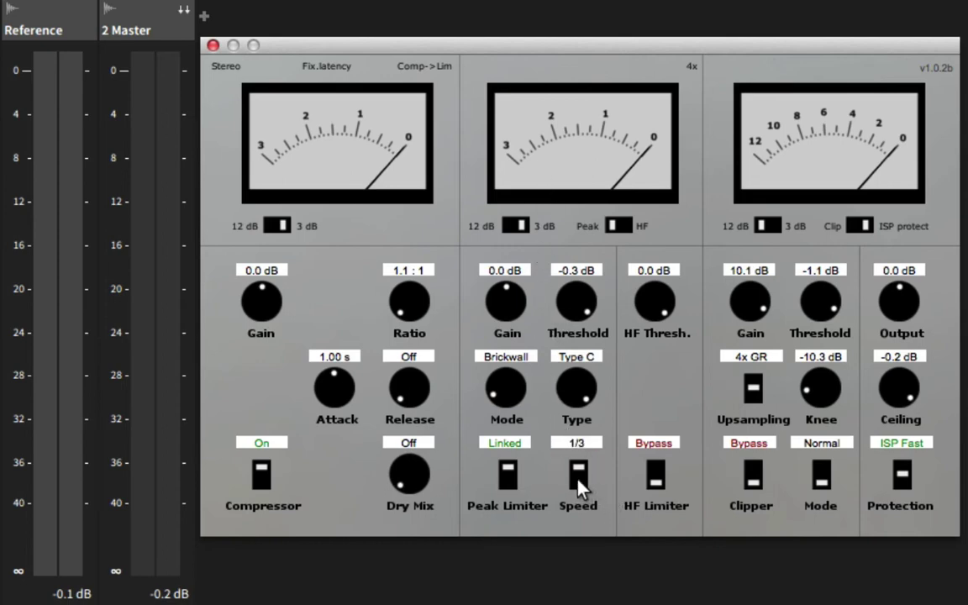
pyautogui.click(579, 485)
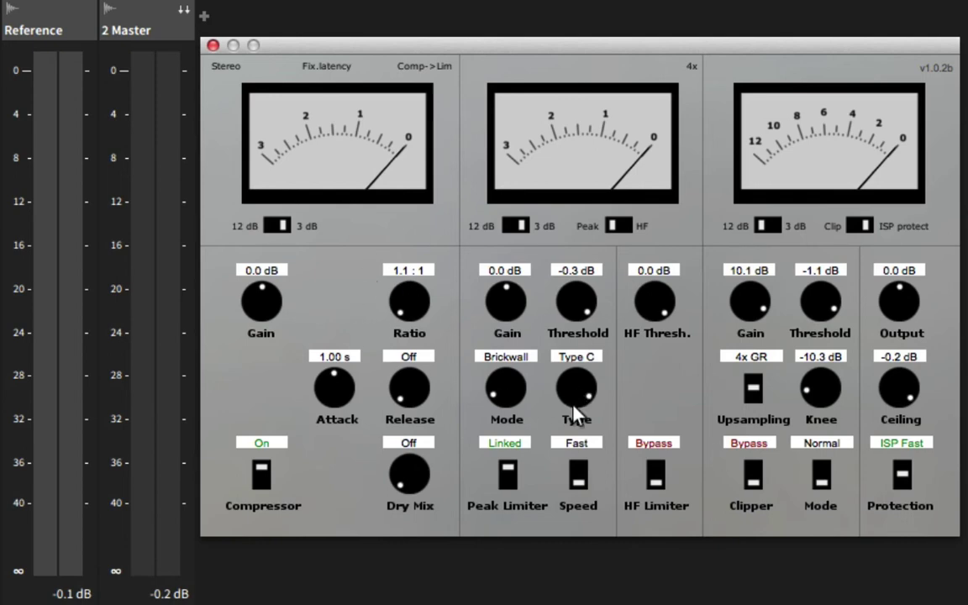
# Run through the peak limiter's type settings and return to Type C.
pyautogui.moveTo(577, 412)
pyautogui.mouseDown()
pyautogui.moveTo(590, 540)
pyautogui.moveTo(568, 412)
pyautogui.mouseUp()
pyautogui.moveTo(577, 346); pyautogui.dragTo(568, 282)
pyautogui.moveTo(589, 402); pyautogui.dragTo(588, 454)
pyautogui.moveTo(575, 242); pyautogui.dragTo(591, 132)
# Switch the peak limiter meter to the 12 dB range and raise the limiter gain to 10.9 dB during playback.
pyautogui.click(516, 227)
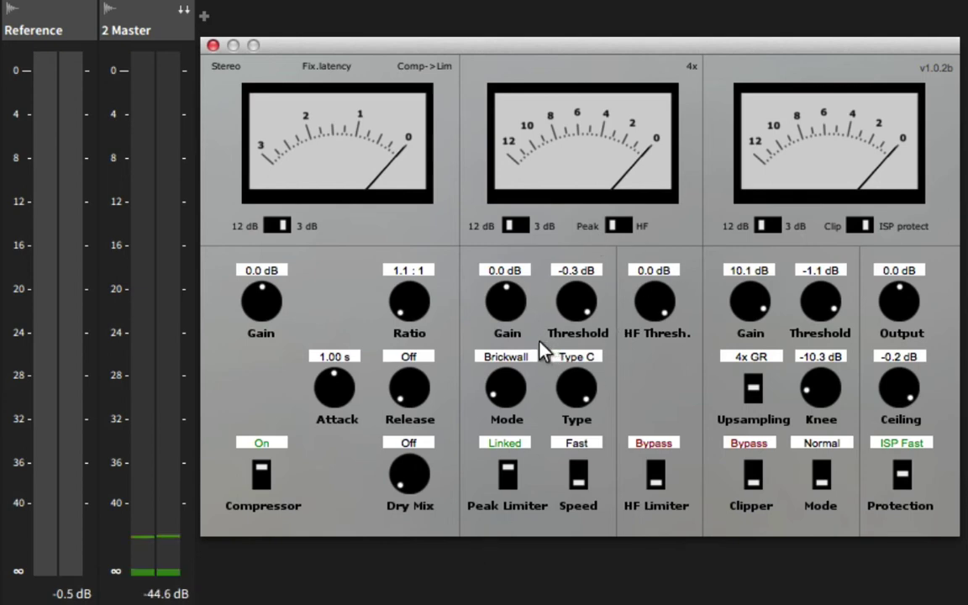
pyautogui.moveTo(521, 310); pyautogui.dragTo(532, 216)
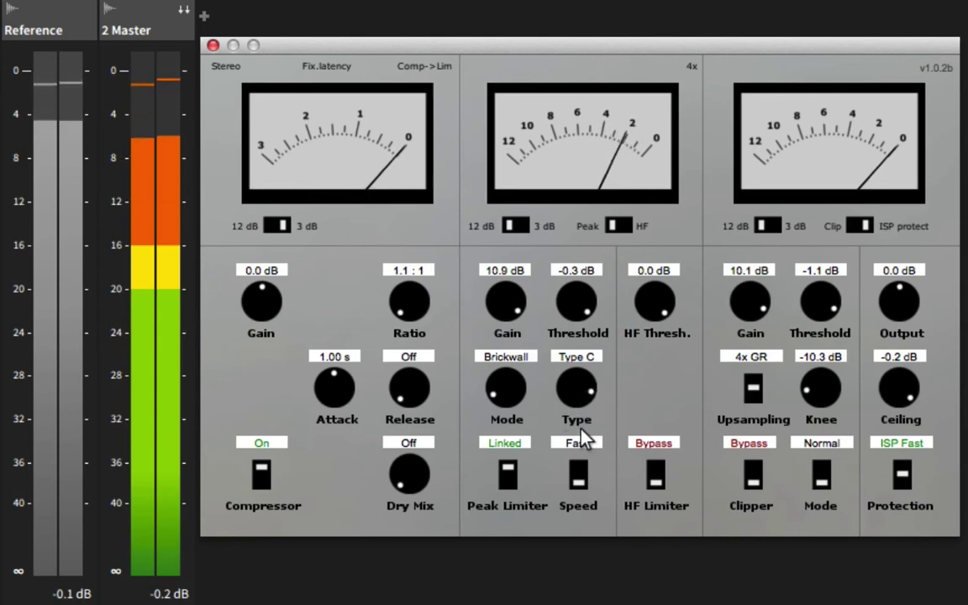
# Compare the peak limiter's Type III, Type II and Type I while the track plays, ending on Type A.
pyautogui.scroll(2, 582, 417)
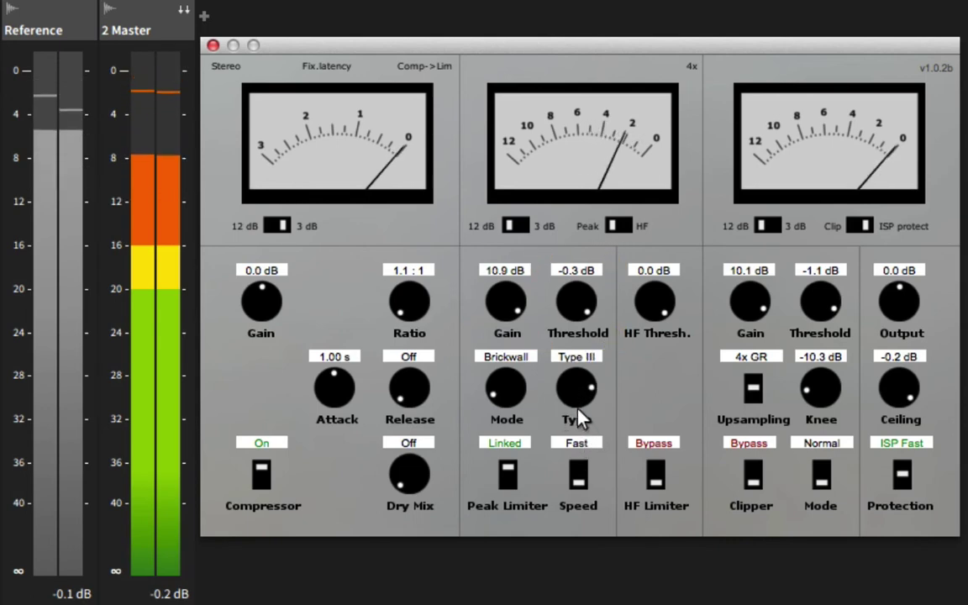
pyautogui.scroll(-1, 579, 400)
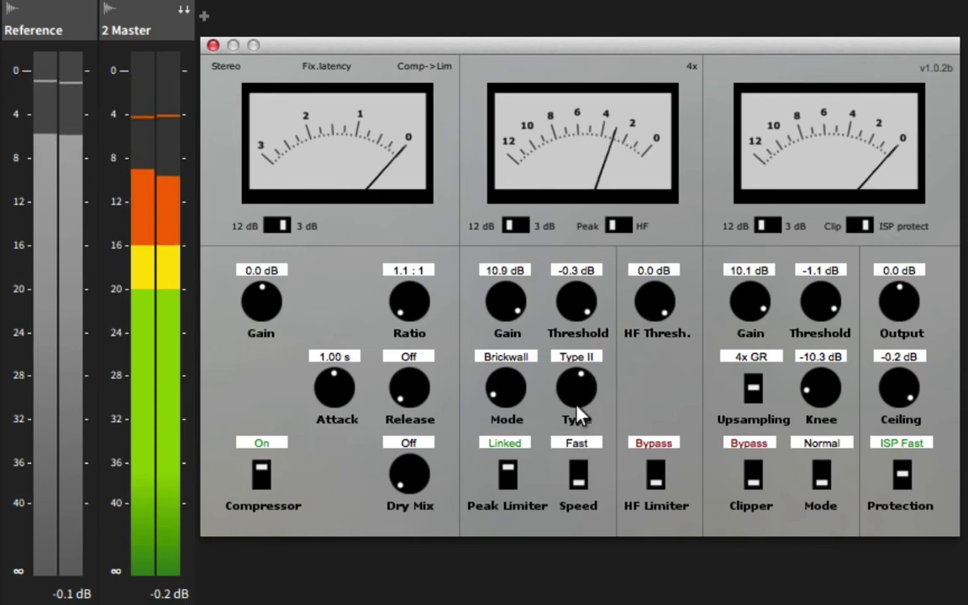
pyautogui.click(580, 412)
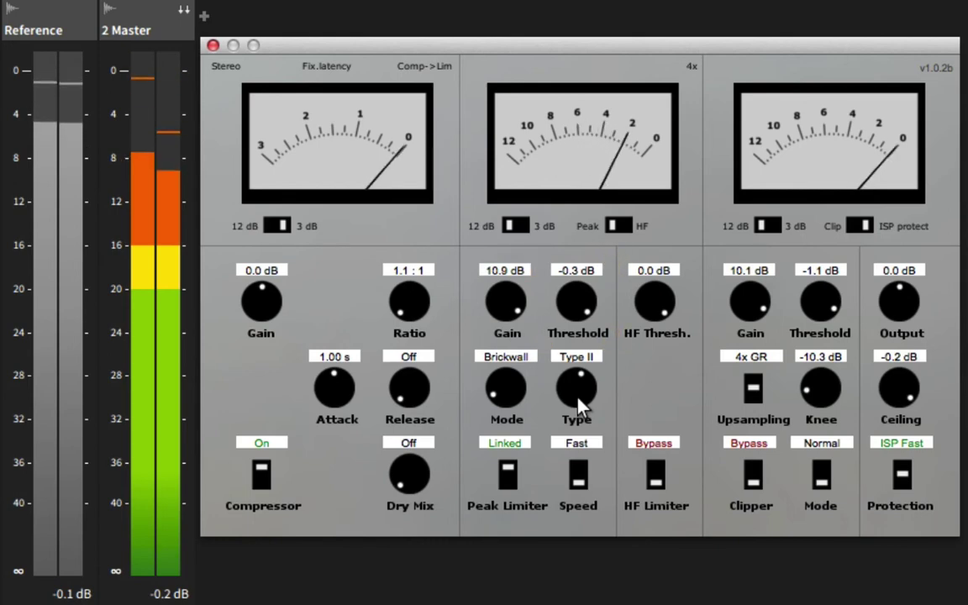
pyautogui.moveTo(581, 407); pyautogui.dragTo(584, 432)
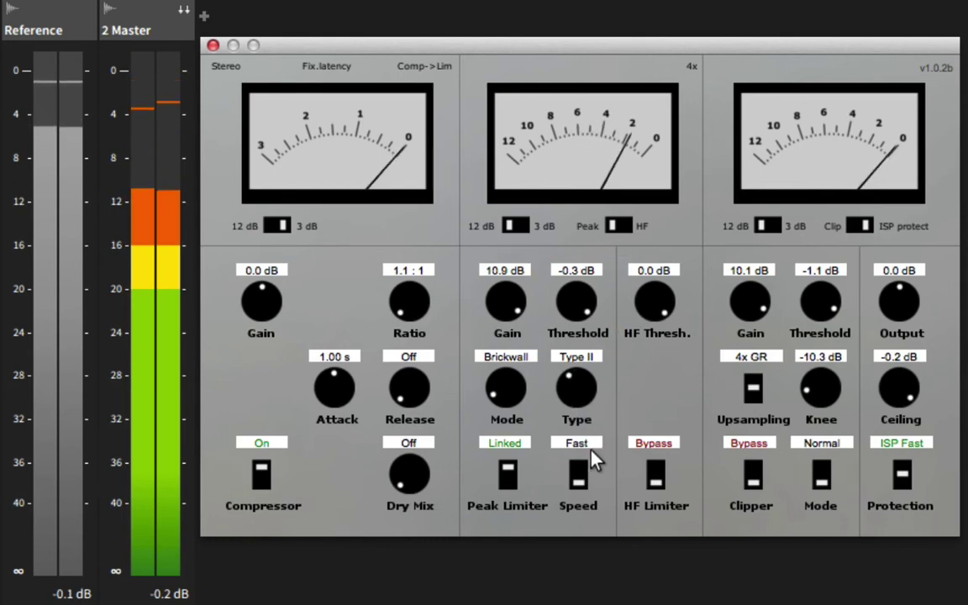
pyautogui.click(583, 371)
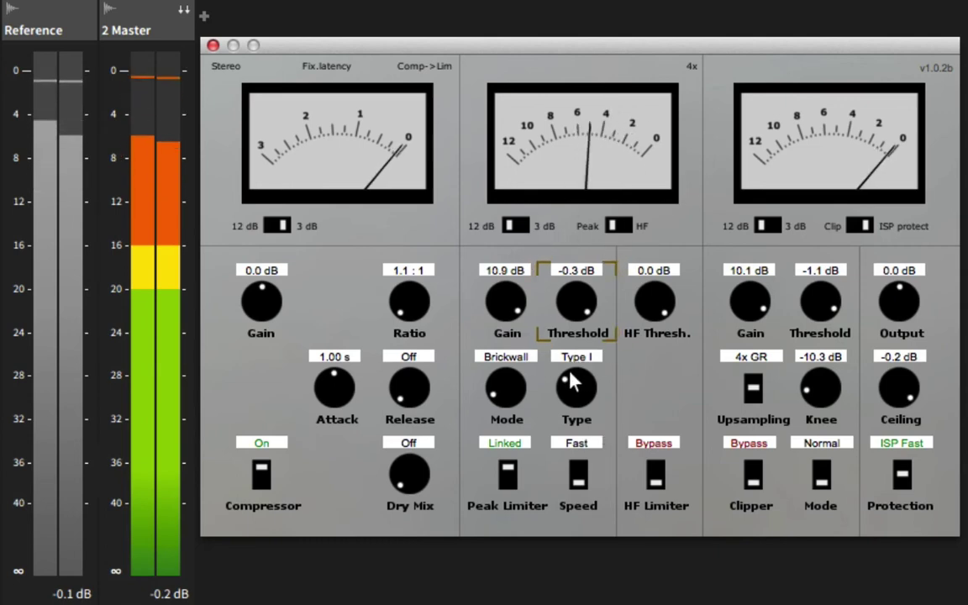
pyautogui.moveTo(572, 380); pyautogui.dragTo(616, 552)
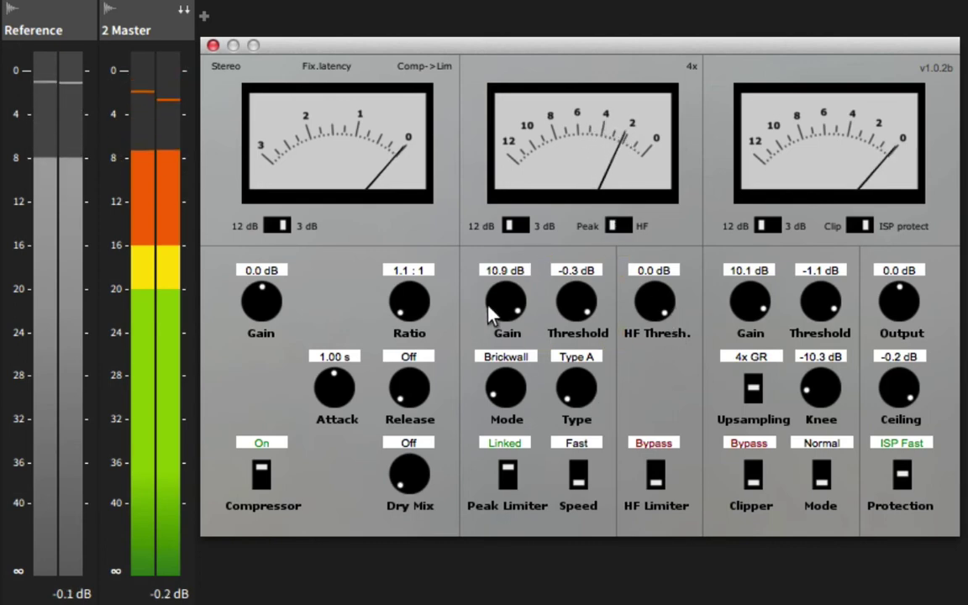
# Lower the peak limiter gain to 9.4 dB, compare its speeds ending on 1/3, and stop playback.
pyautogui.scroll(-6, 495, 328)
pyautogui.scroll(1, 496, 331)
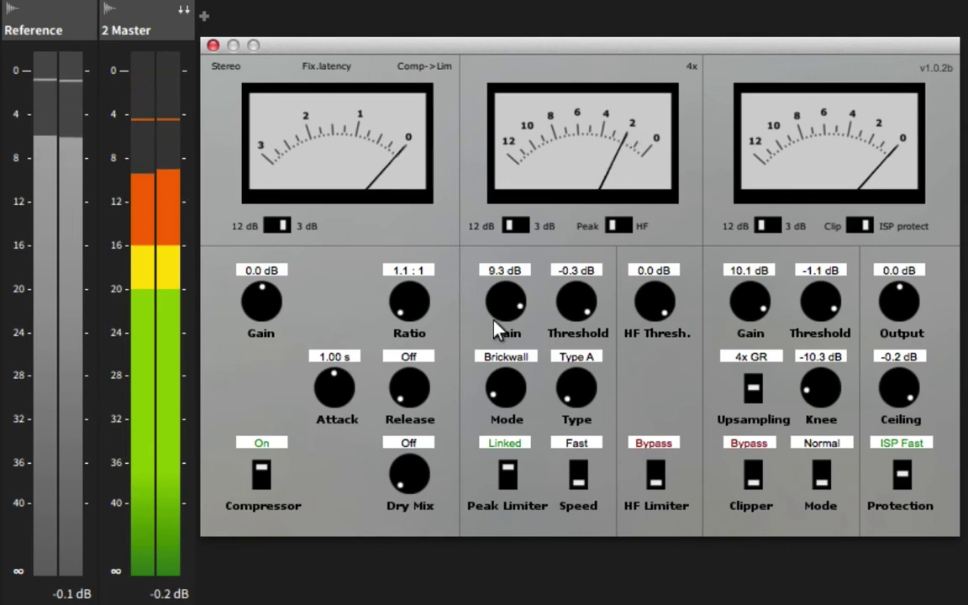
pyautogui.scroll(1, 496, 327)
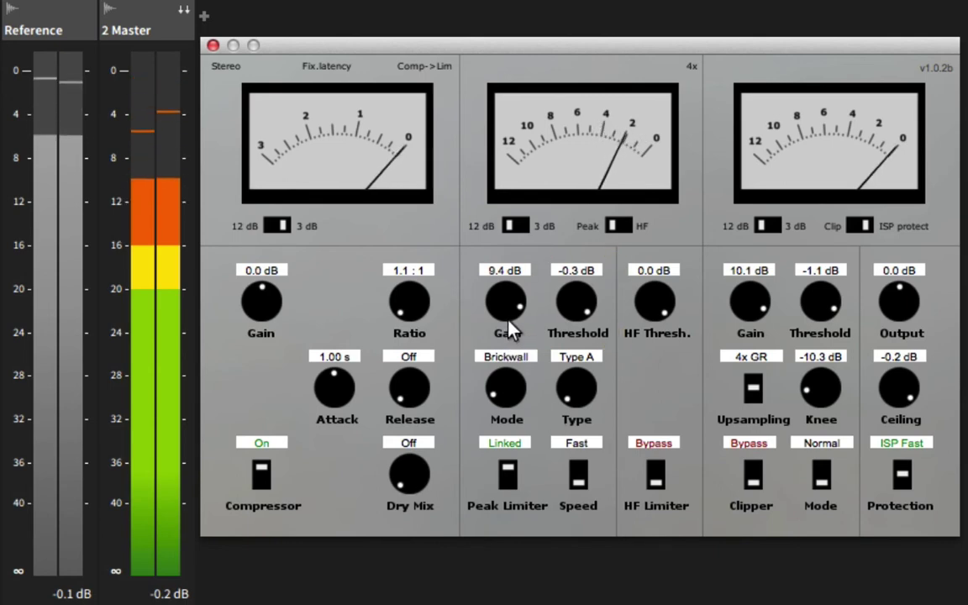
pyautogui.click(581, 482)
pyautogui.click(586, 486)
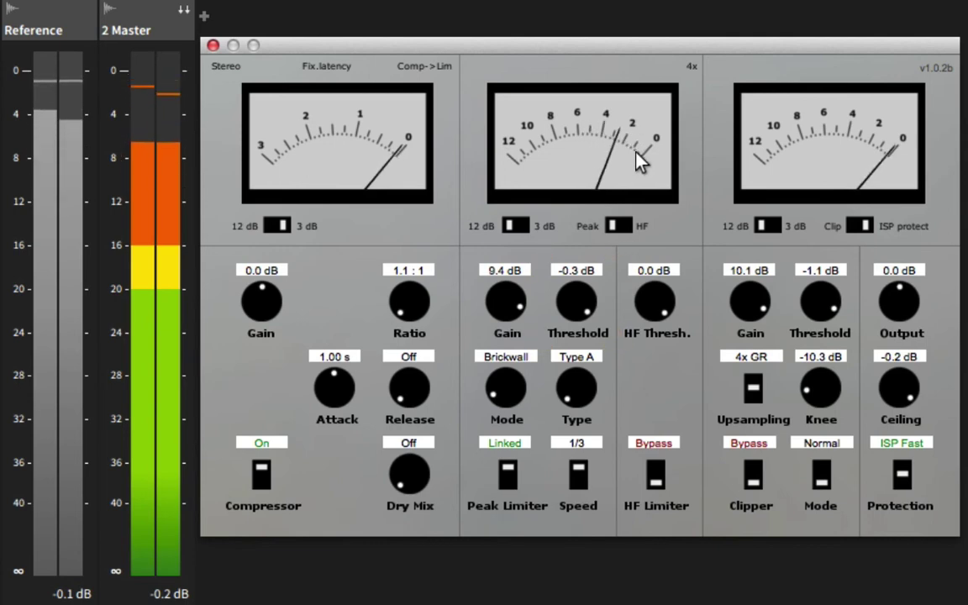
pyautogui.press('space')
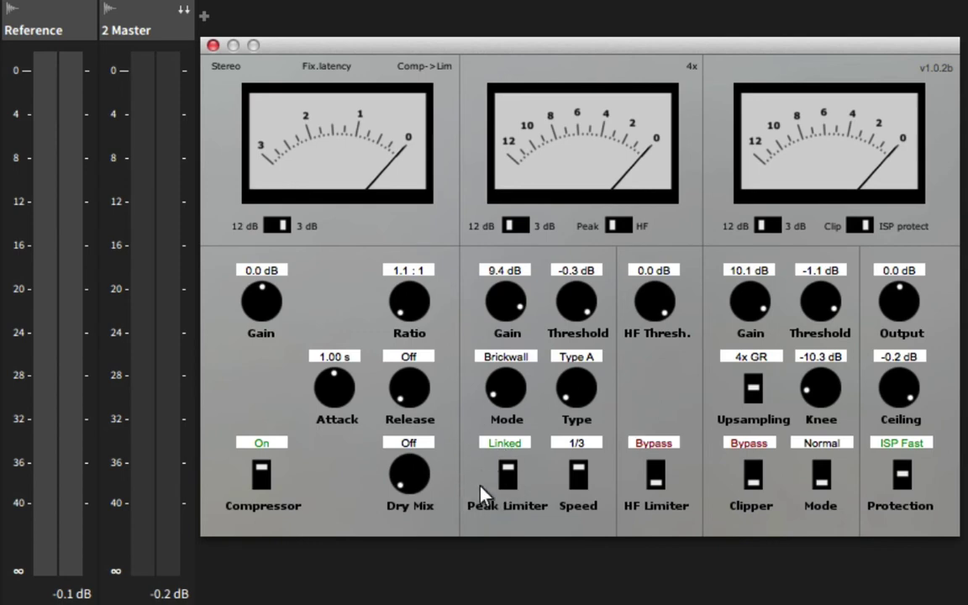
# Cycle the peak limiter's switch from Linked to On and raise its gain to 12.0 dB during playback.
pyautogui.click(511, 482)
pyautogui.click(516, 487)
pyautogui.click(520, 486)
pyautogui.click(514, 476)
pyautogui.click(511, 480)
pyautogui.click(525, 484)
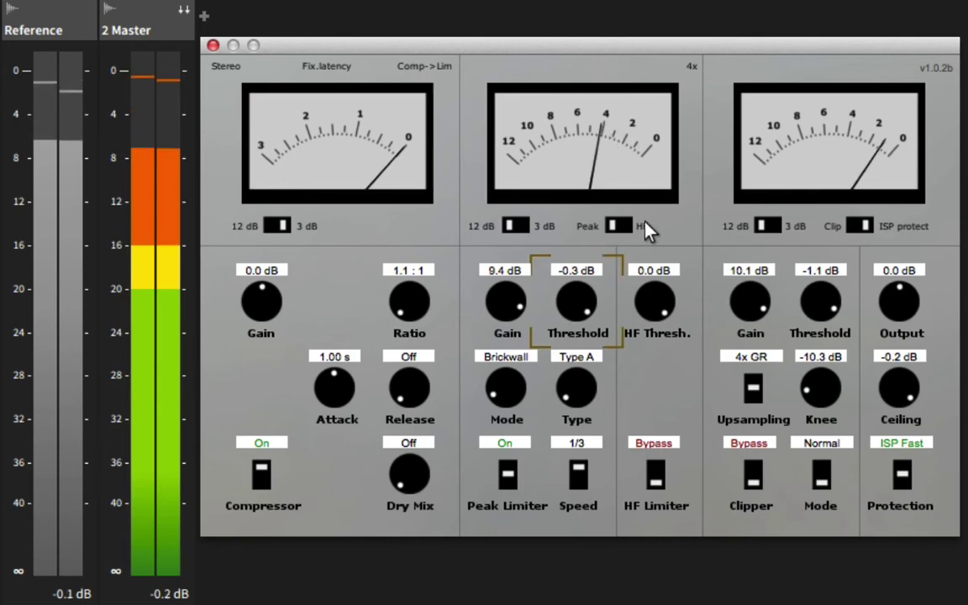
pyautogui.moveTo(493, 288); pyautogui.dragTo(517, 253)
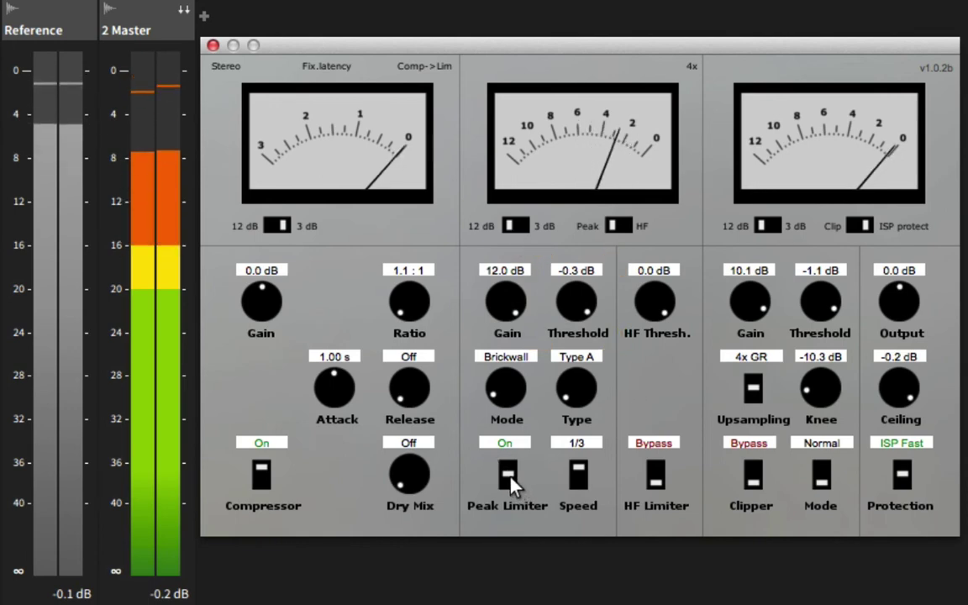
# Set the peak limiter to Fast speed with 8.4 dB of gain and switch it back to Linked.
pyautogui.click(578, 476)
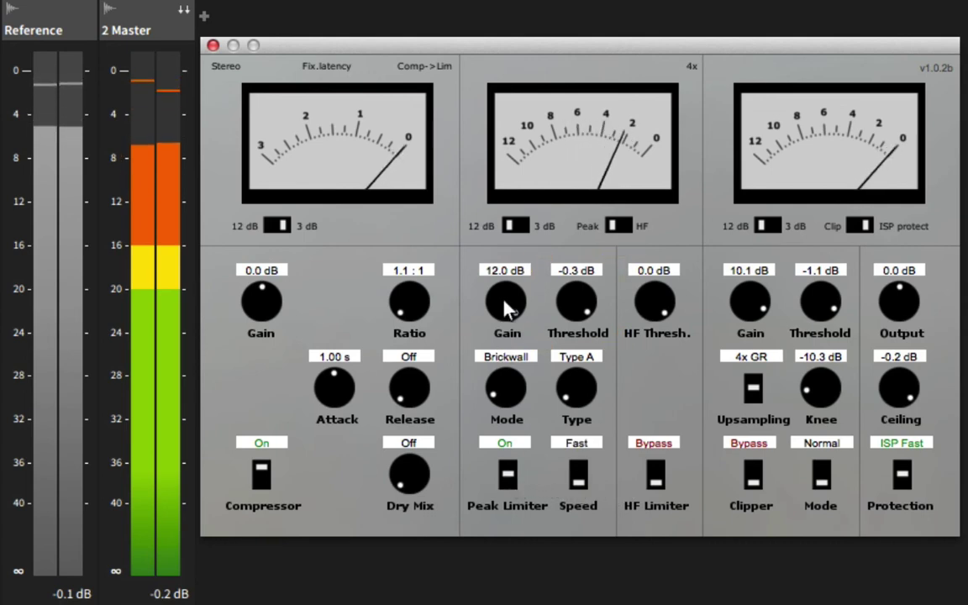
pyautogui.moveTo(507, 304); pyautogui.dragTo(505, 340)
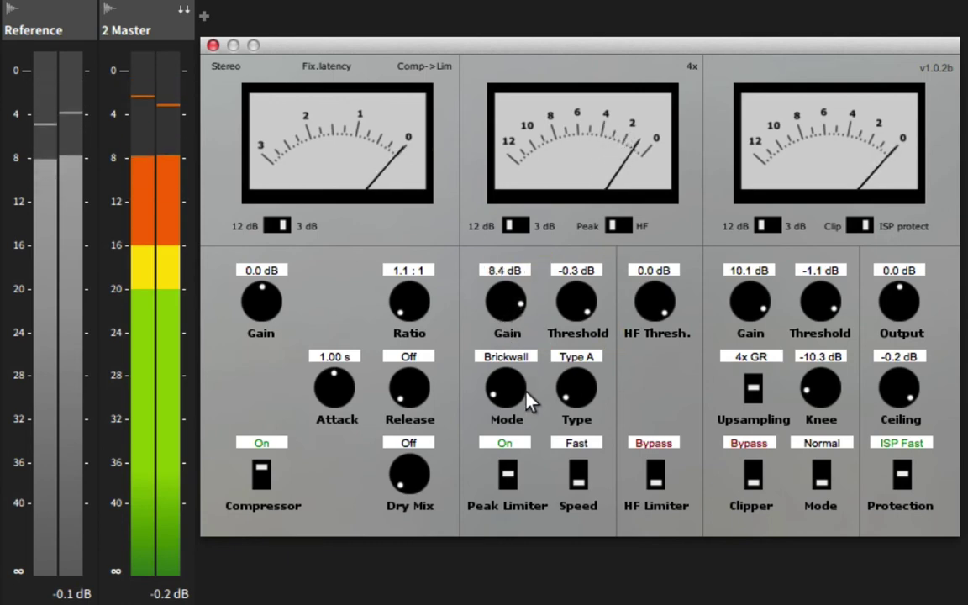
pyautogui.click(510, 477)
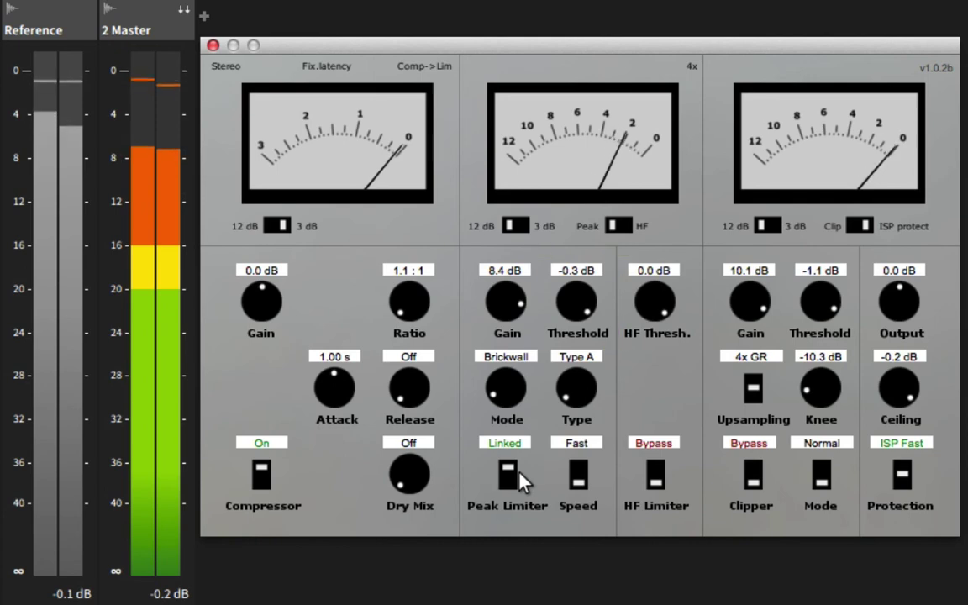
# Replace the peak limiter with the HF limiter and lower the HF threshold to -6.8 dB while the track plays.
pyautogui.press('space')
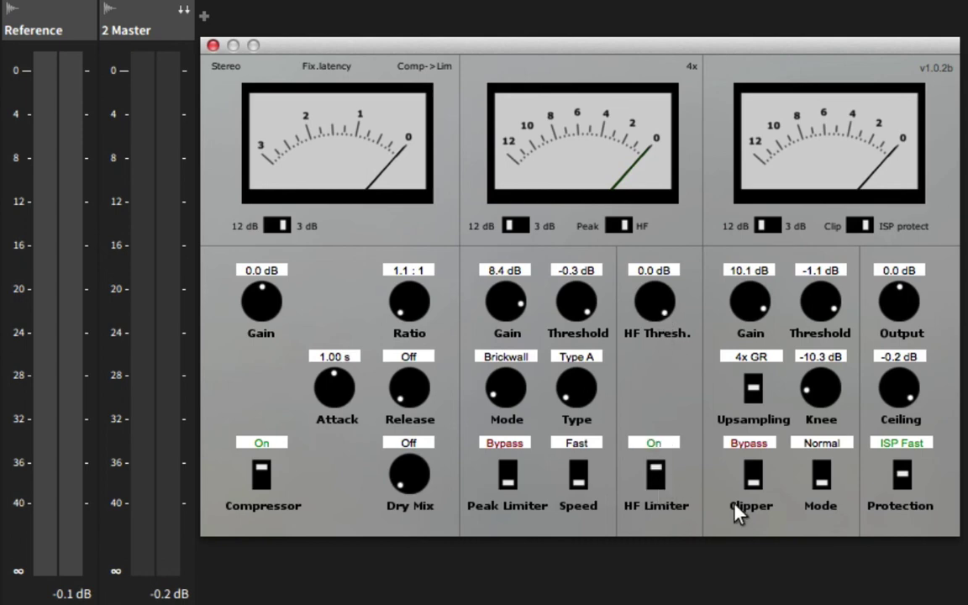
pyautogui.press('space')
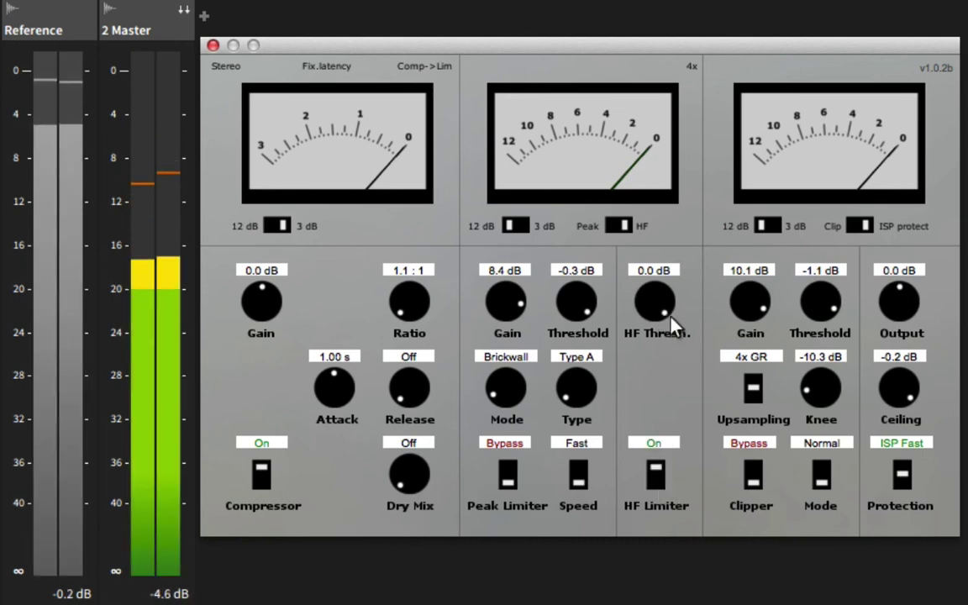
pyautogui.moveTo(671, 317); pyautogui.dragTo(672, 392)
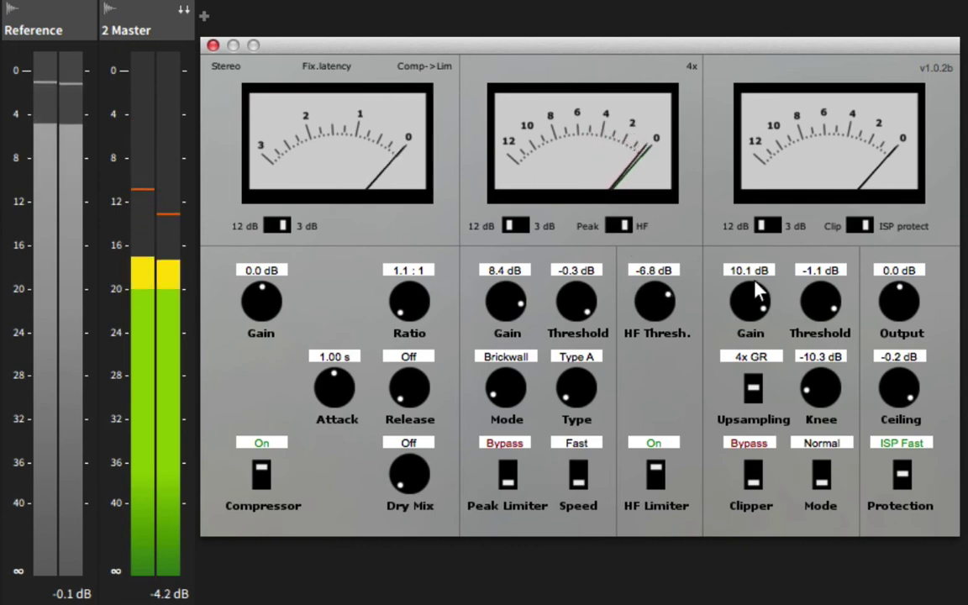
# Raise the output to 7.5 dB, bypass the HF limiter for comparison, and set the output to 8.7 dB.
pyautogui.moveTo(904, 324); pyautogui.dragTo(913, 250)
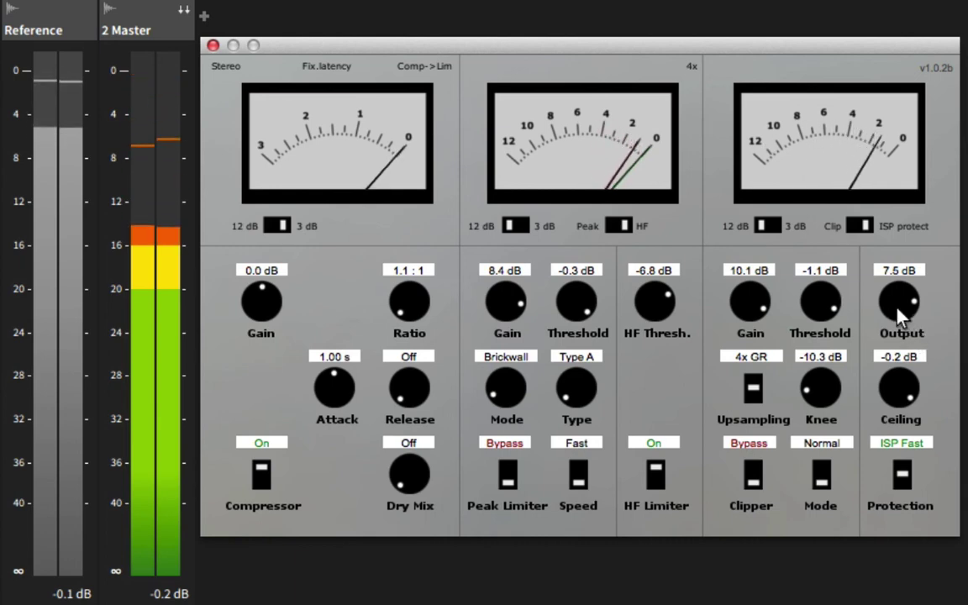
pyautogui.click(656, 479)
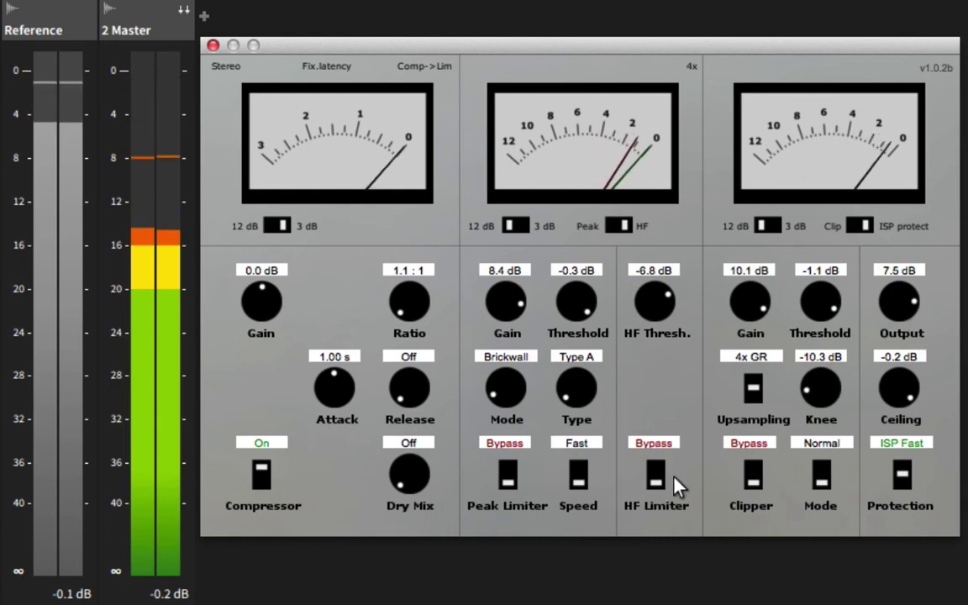
pyautogui.moveTo(934, 328); pyautogui.dragTo(911, 305)
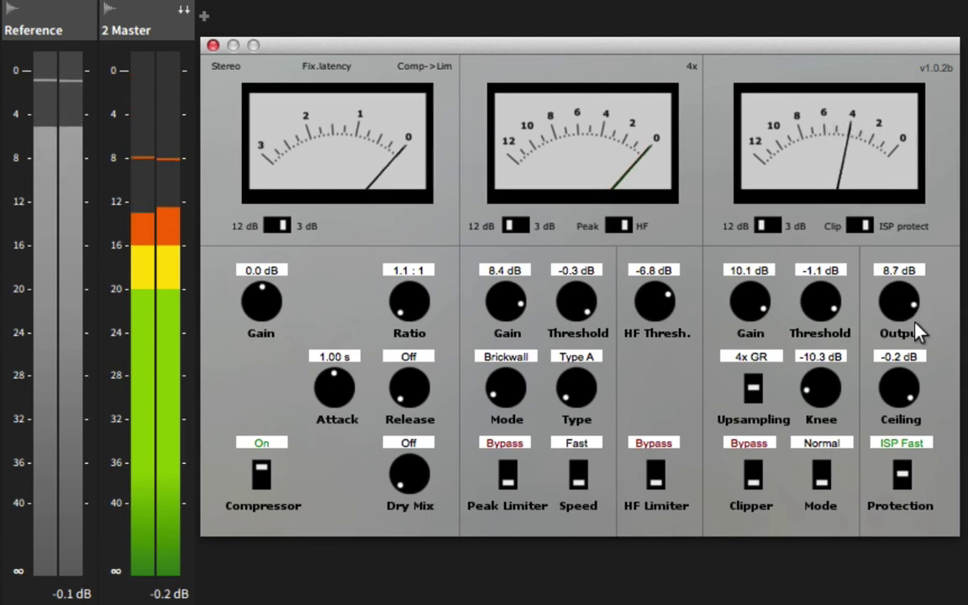
# Turn the HF limiter back on and set its threshold to -6.9 dB.
pyautogui.click(659, 484)
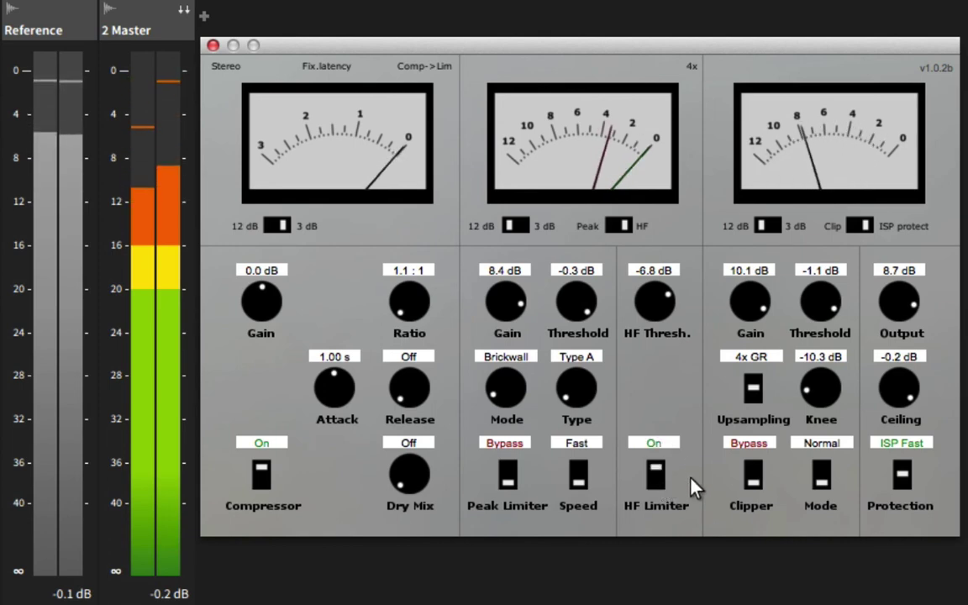
pyautogui.moveTo(681, 310)
pyautogui.mouseDown()
pyautogui.moveTo(676, 332)
pyautogui.moveTo(671, 306)
pyautogui.mouseUp()
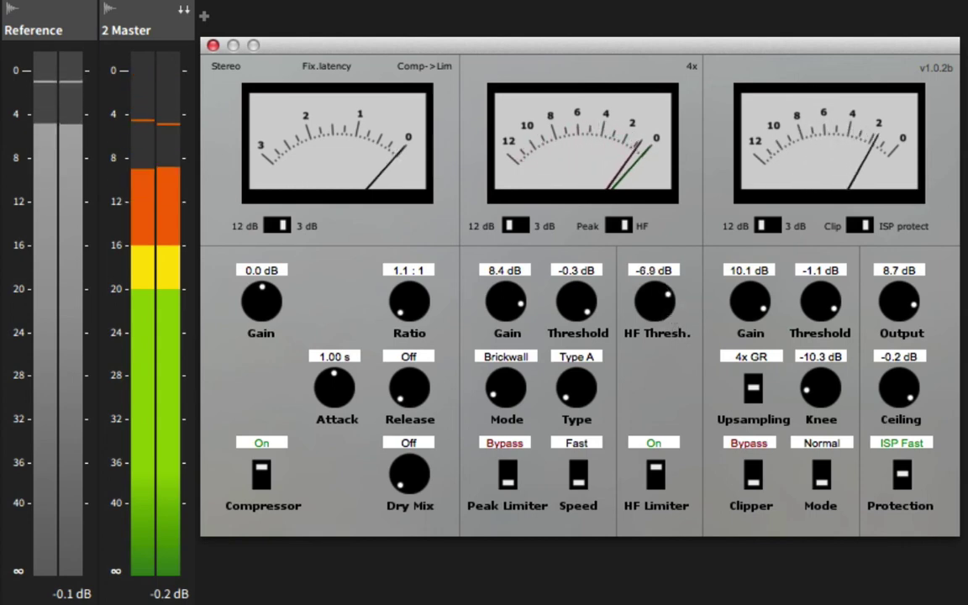
# Lower the output to 7.9 dB and bypass the HF limiter.
pyautogui.moveTo(903, 307); pyautogui.dragTo(903, 327)
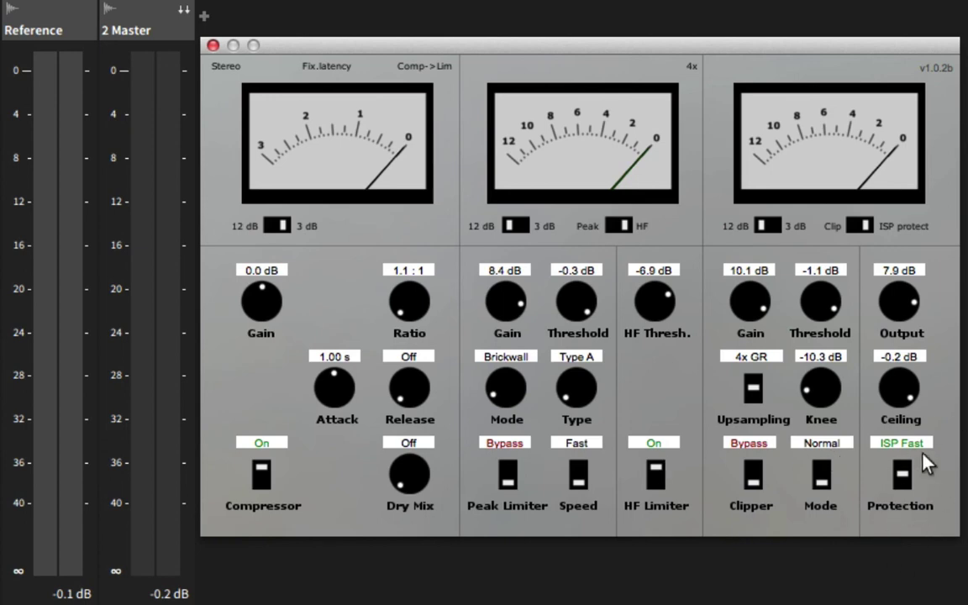
pyautogui.click(658, 481)
# Lower the compressor's attack to 0.05 s and switch the output protection to Digital.
pyautogui.scroll(-1, 344, 400)
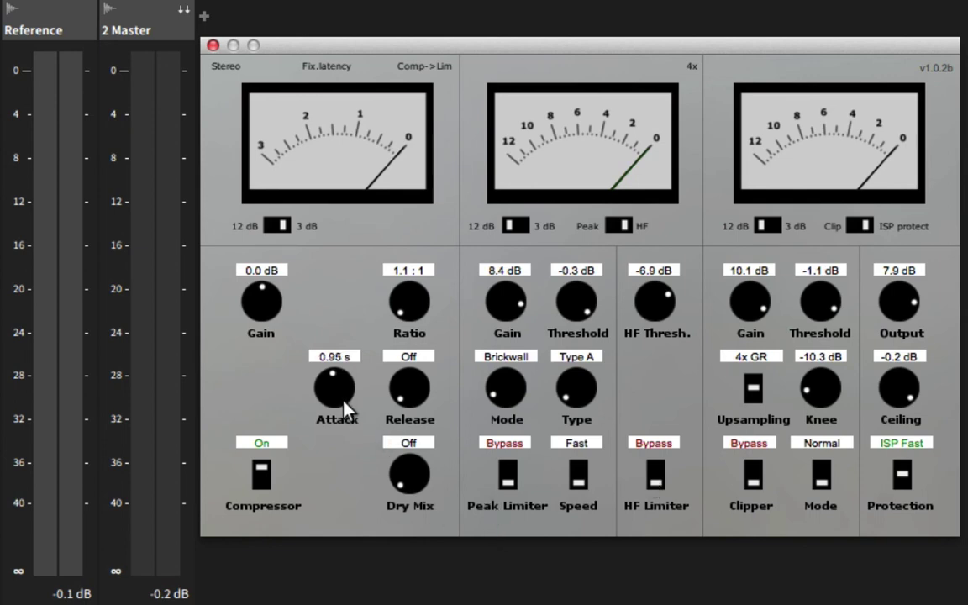
pyautogui.click(908, 479)
pyautogui.click(907, 479)
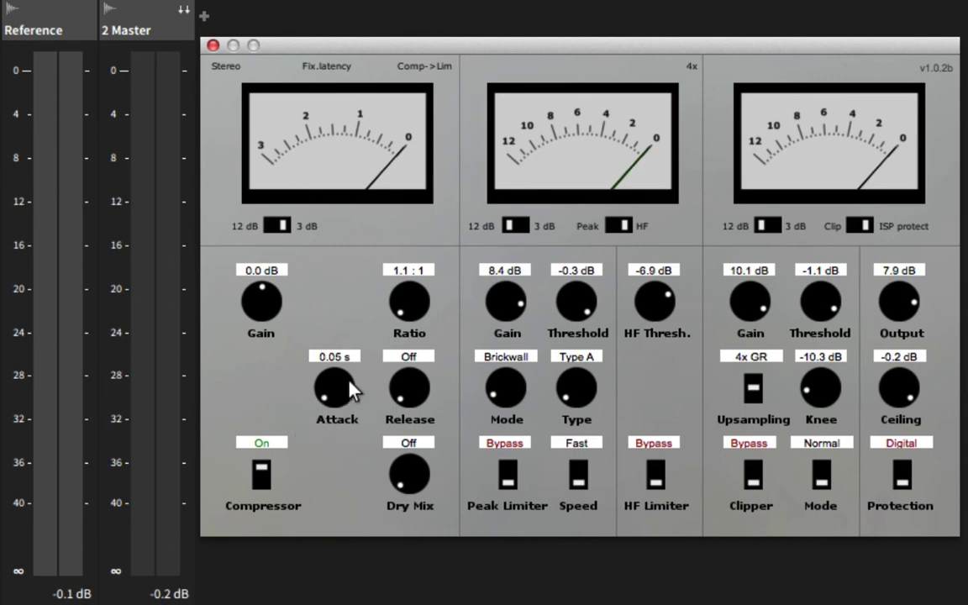
# Try different compressor attack times, raise the ratio to 4.0 : 1, and set the attack to 0.05 s while the track plays.
pyautogui.moveTo(350, 381); pyautogui.dragTo(387, 319)
pyautogui.moveTo(333, 393); pyautogui.dragTo(349, 458)
pyautogui.moveTo(334, 385); pyautogui.dragTo(291, 381)
pyautogui.moveTo(409, 296); pyautogui.dragTo(408, 151)
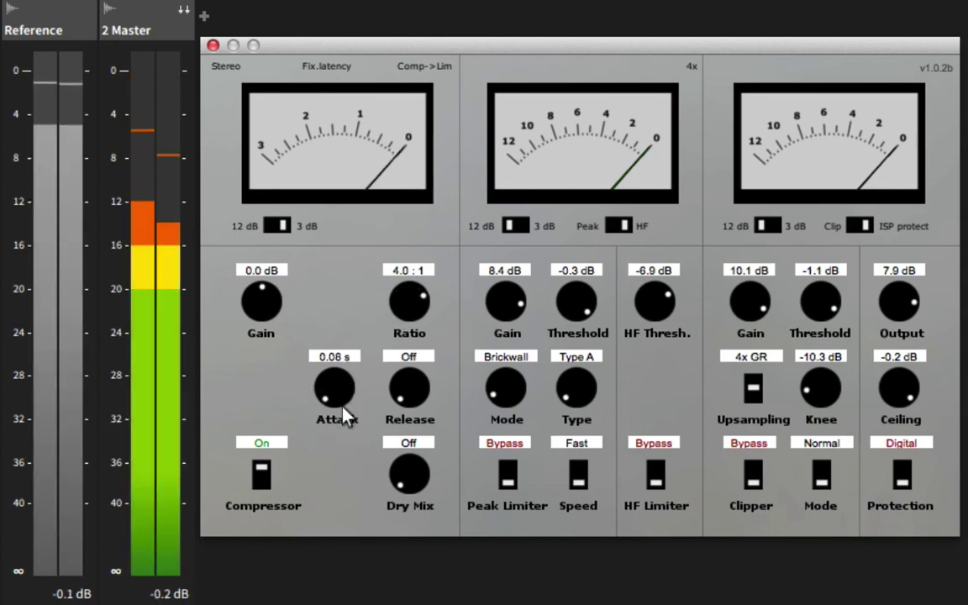
pyautogui.moveTo(347, 418); pyautogui.dragTo(374, 512)
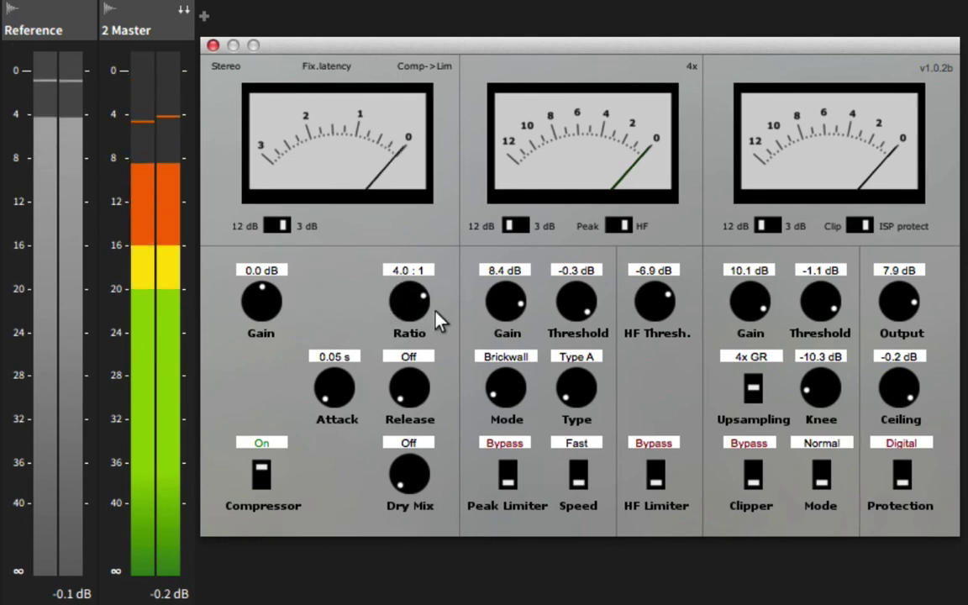
# Raise the compressor's gain to 3.8 dB and change its gain-reduction meter to the 12 dB range.
pyautogui.moveTo(274, 306); pyautogui.dragTo(314, 309)
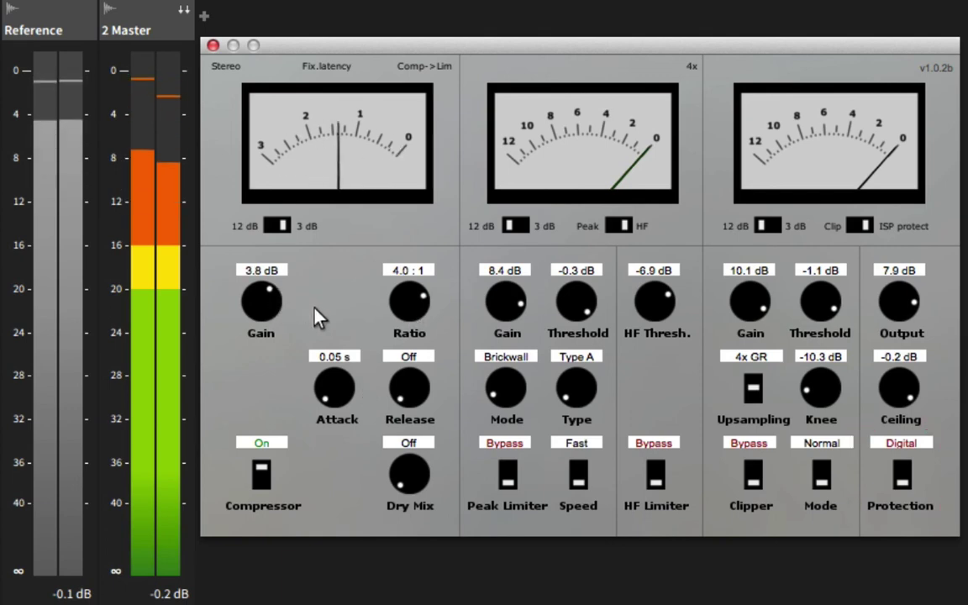
pyautogui.click(281, 231)
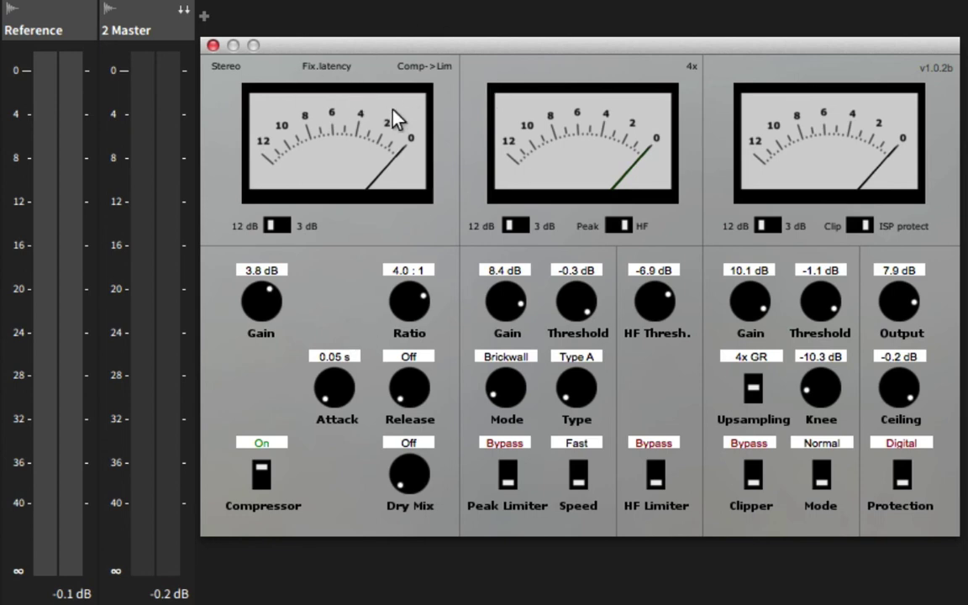
# Toggle the compressor and limiter order, restore it to Comp->Lim, and bypass the compressor.
pyautogui.click(439, 70)
pyautogui.click(445, 69)
pyautogui.click(254, 480)
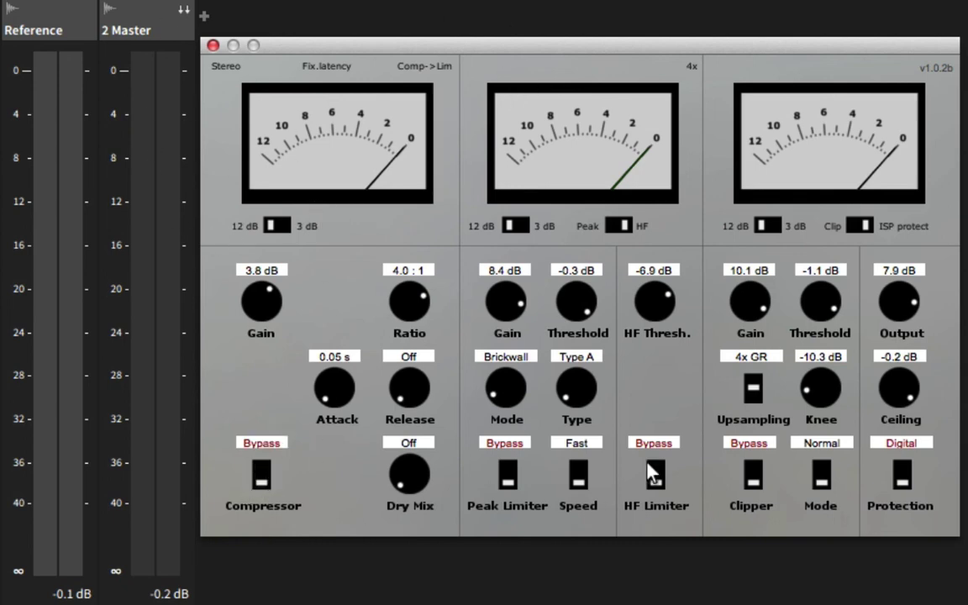